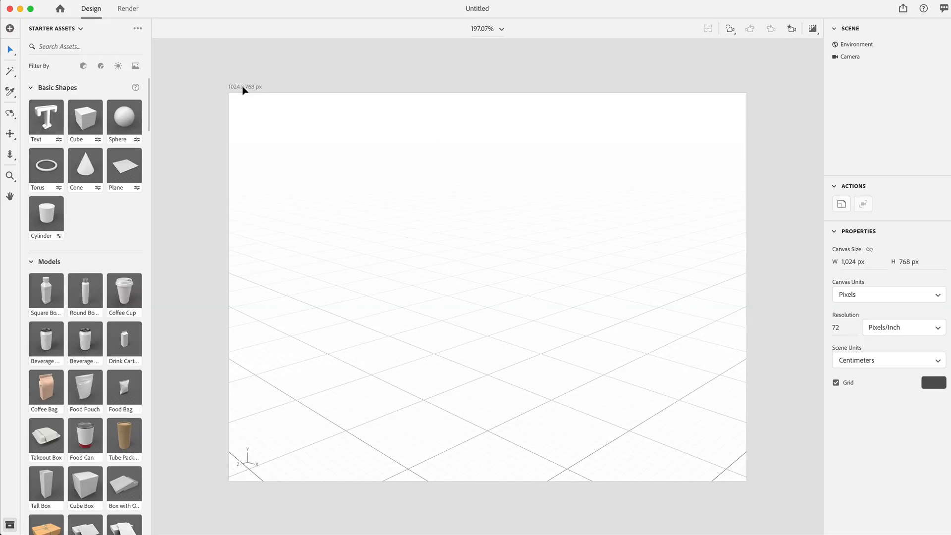
Set the canvas size to 1920 px wide and 1080 px high and fit it in the view.
click(241, 87)
click(868, 264)
text(19)
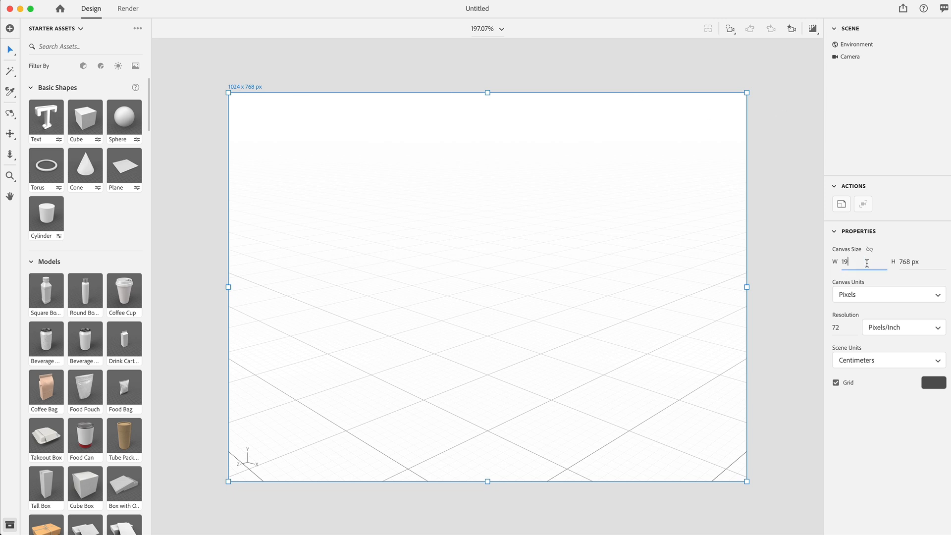
key(Tab)
text(1,0)
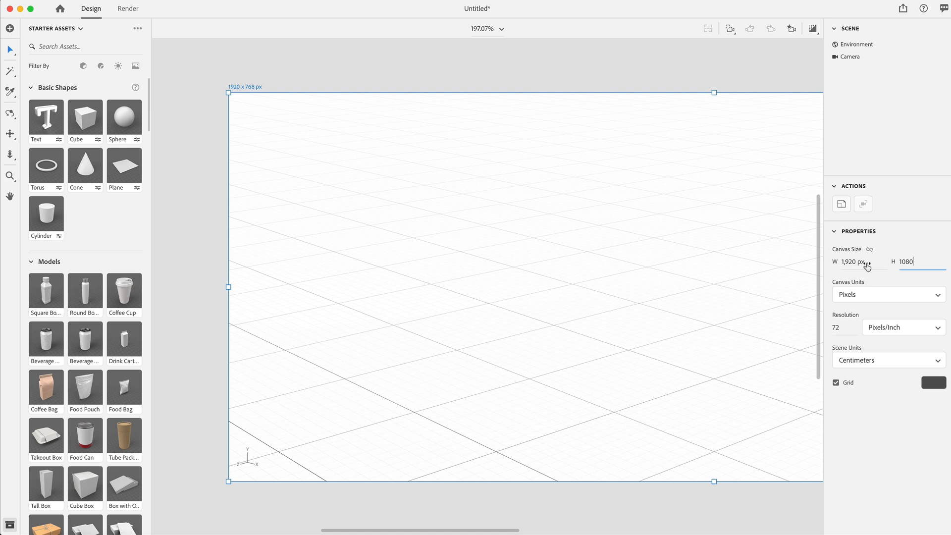
text(80)
key(Return)
key(super+0)
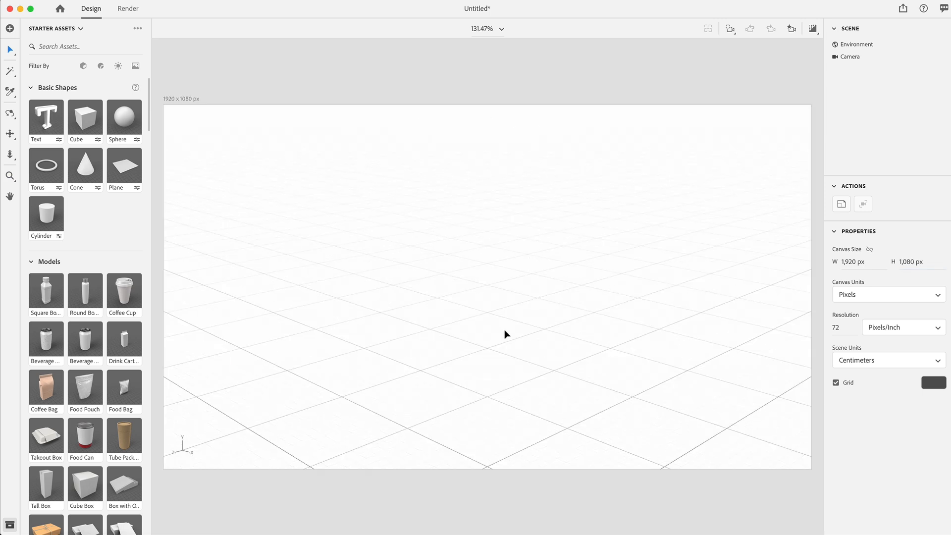
Add the Square Bottle, Coffee Cup and Round Bottle starter models to the scene.
scroll(102, 291, down, 5)
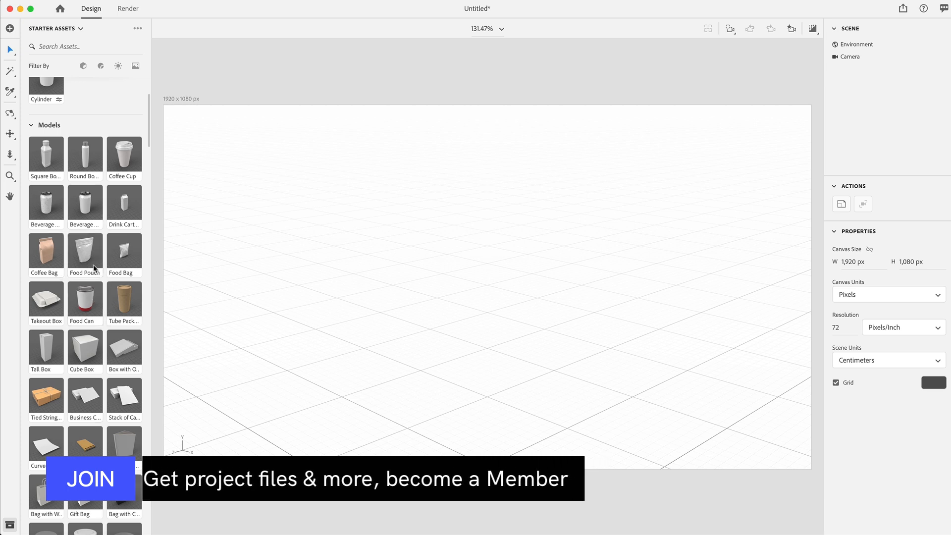
click(39, 161)
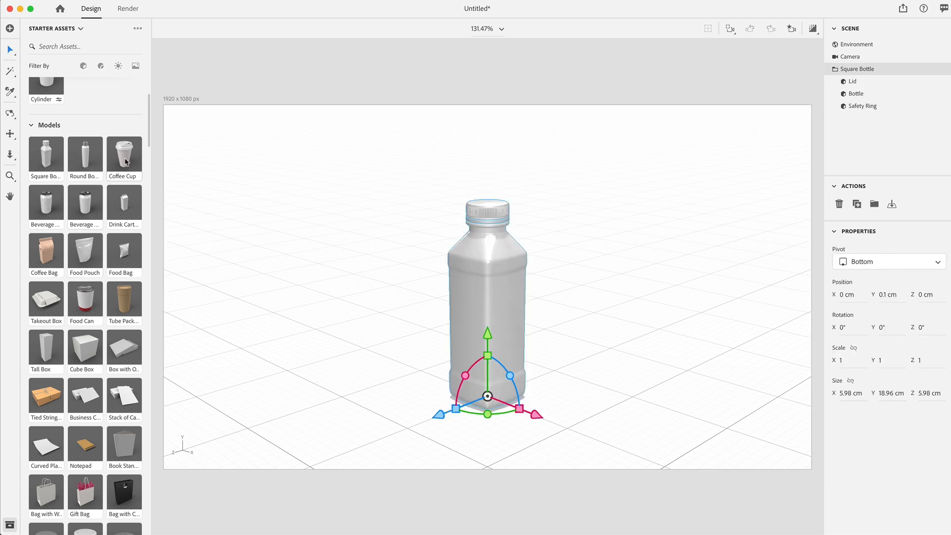
click(85, 164)
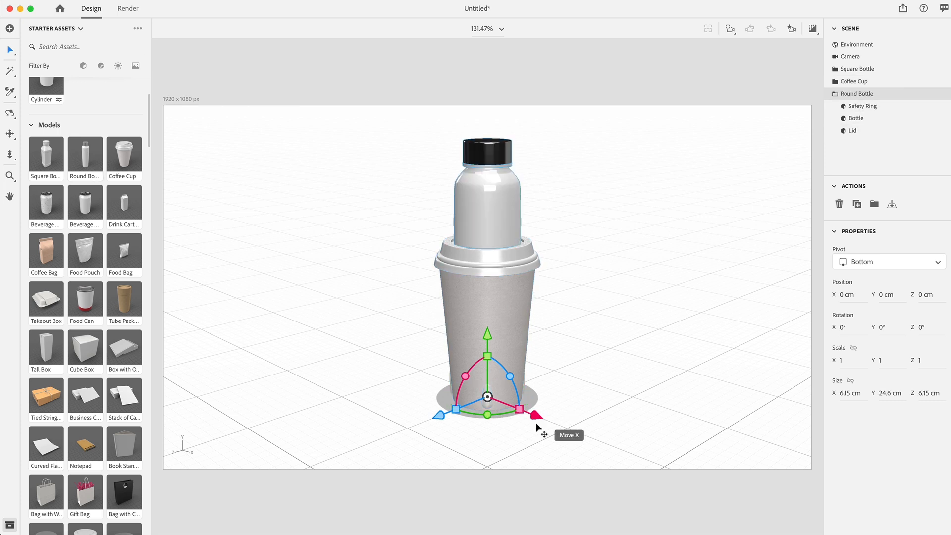
Spread the models apart on the ground, with the coffee cup in front, the square bottle behind and the round bottle at about X 5.4, Z -11.2 cm.
drag(537, 415, 634, 453)
drag(492, 353, 512, 306)
drag(570, 364, 613, 332)
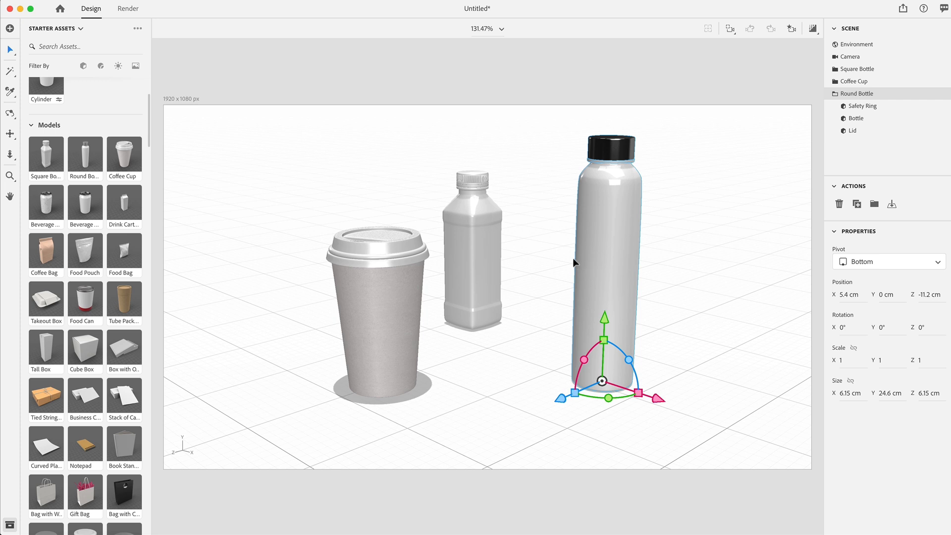
click(411, 103)
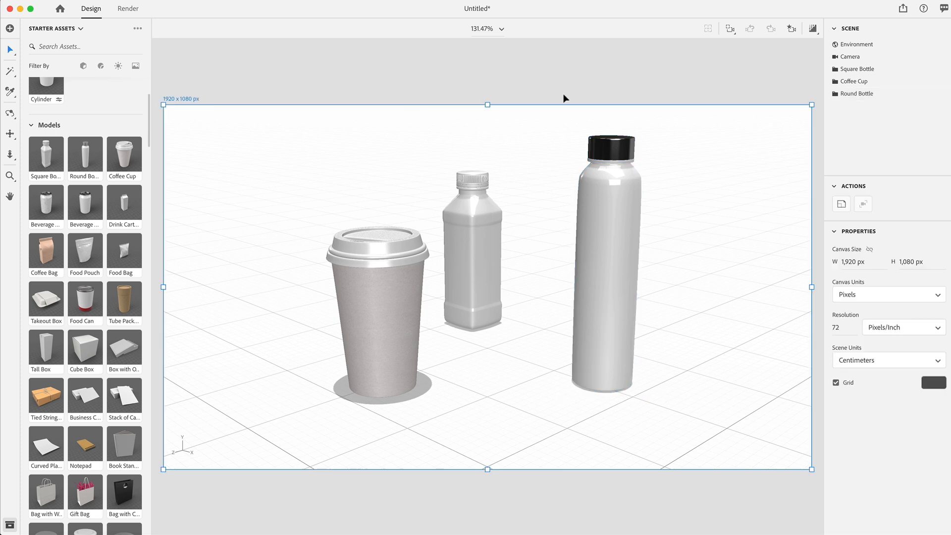
Set the environment's background color to hex 29292B.
click(856, 44)
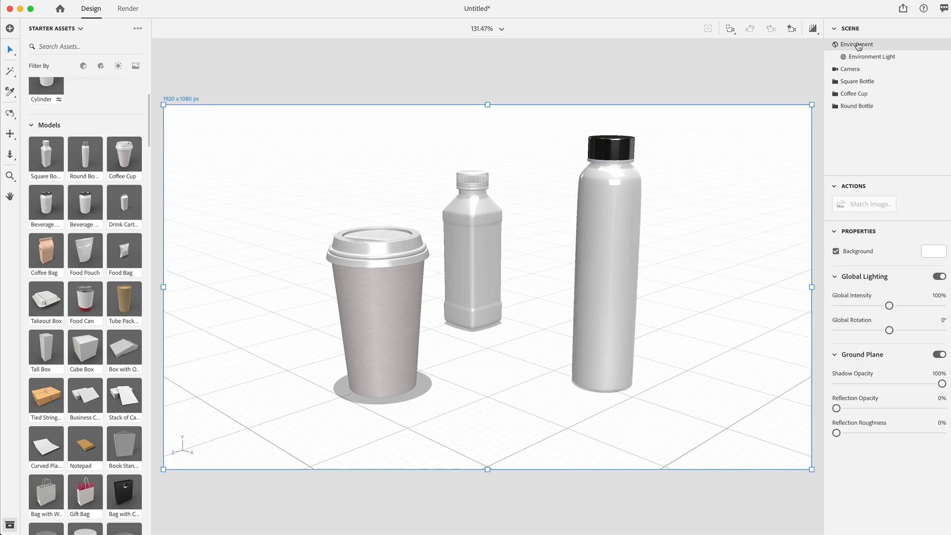
click(940, 253)
double_click(829, 336)
text(29292B)
key(Return)
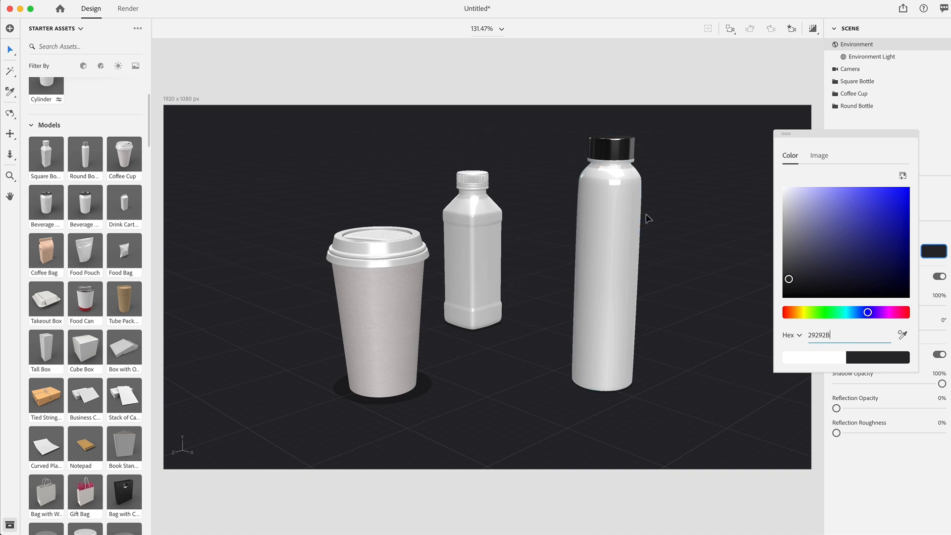
Apply the Matte standard material to the square bottle, coffee cup and round bottle together.
click(846, 83)
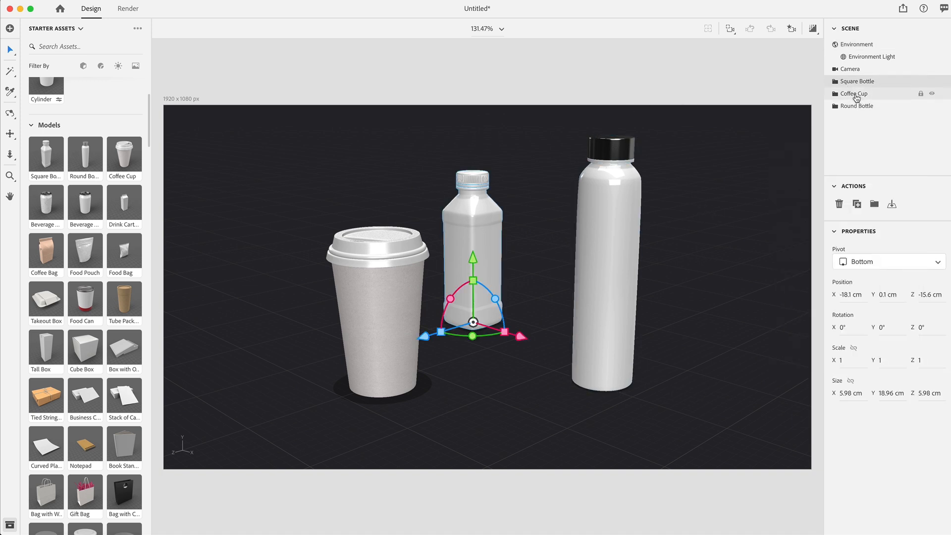
shift+click(856, 95)
shift+click(860, 108)
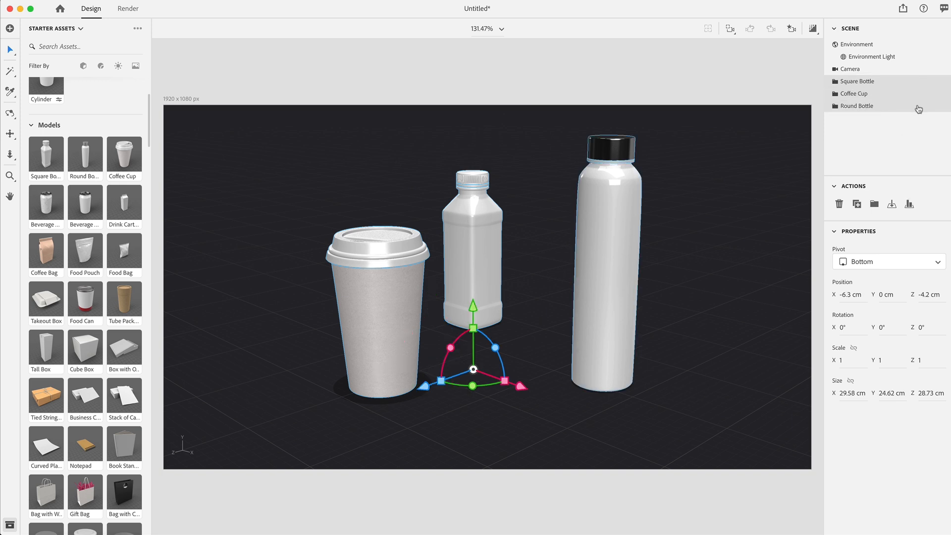
click(100, 66)
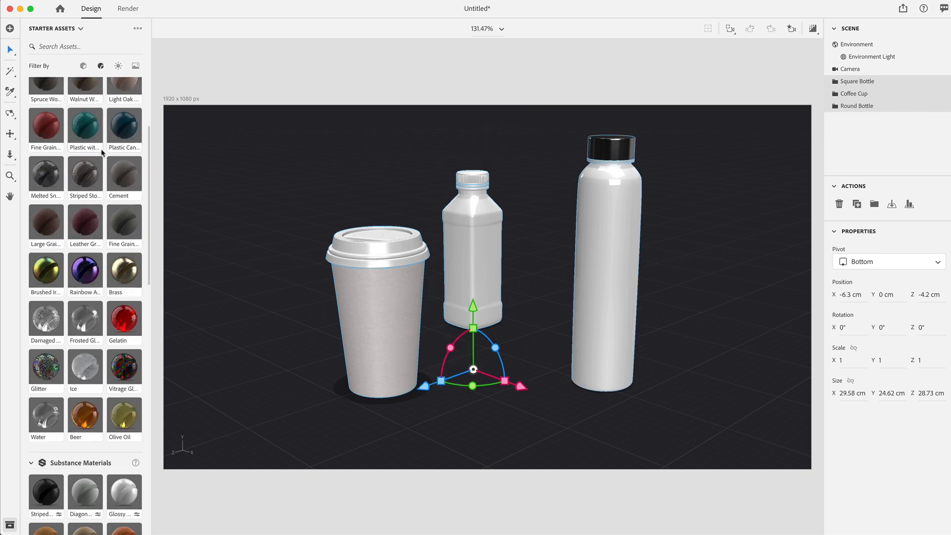
click(124, 119)
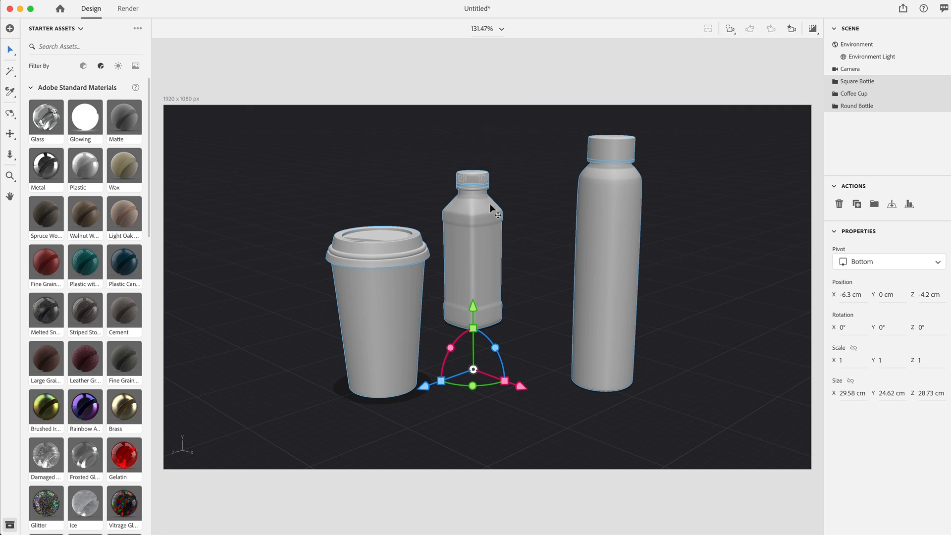
Change the base color of the models' shared Matte material to the saved dark swatch 29292B.
click(834, 107)
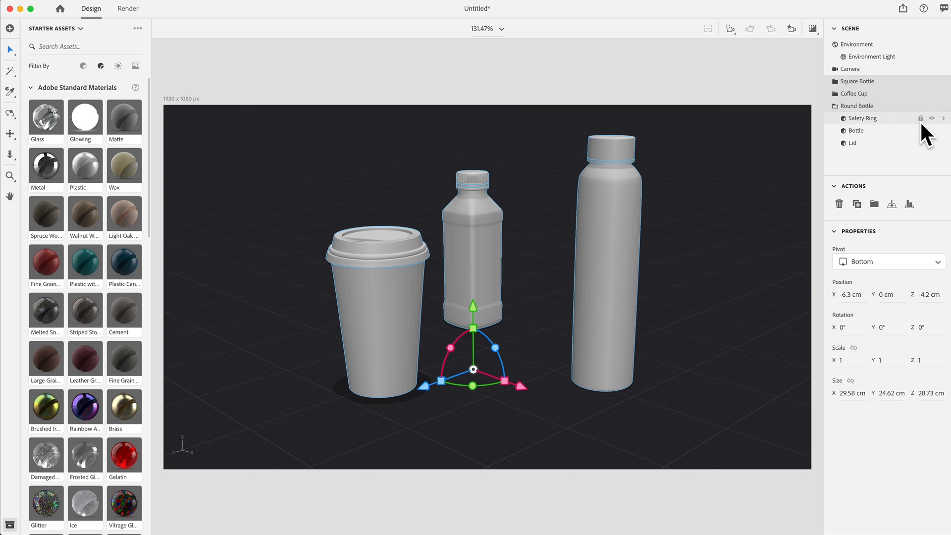
click(944, 120)
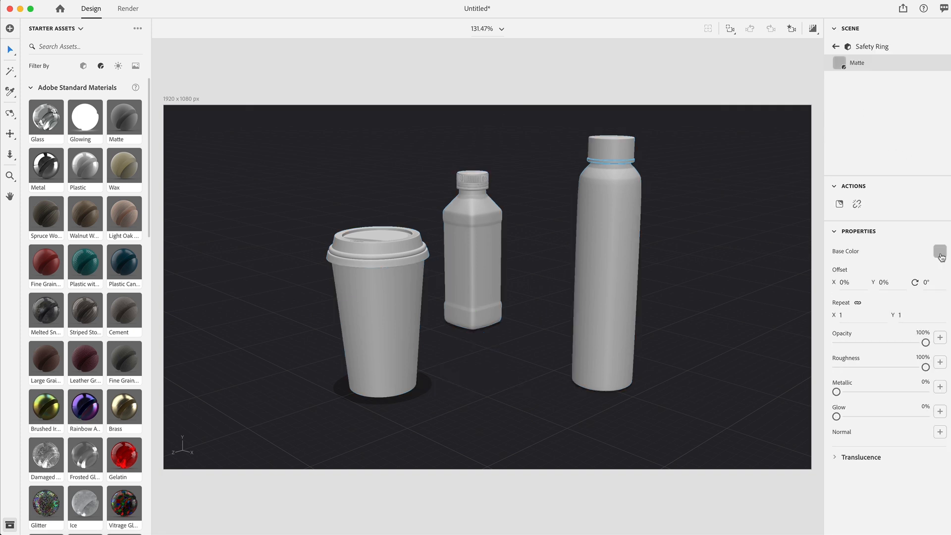
click(940, 253)
click(852, 325)
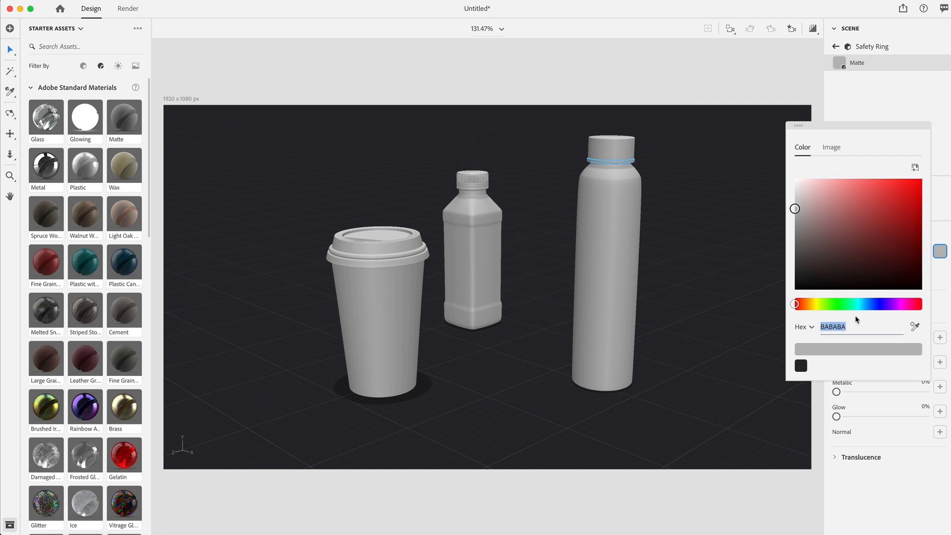
click(801, 366)
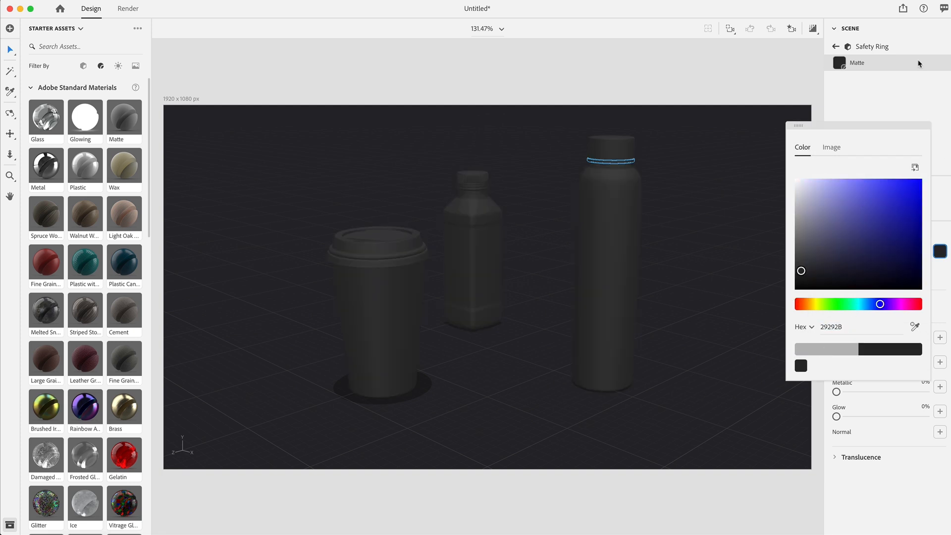
click(897, 104)
click(662, 82)
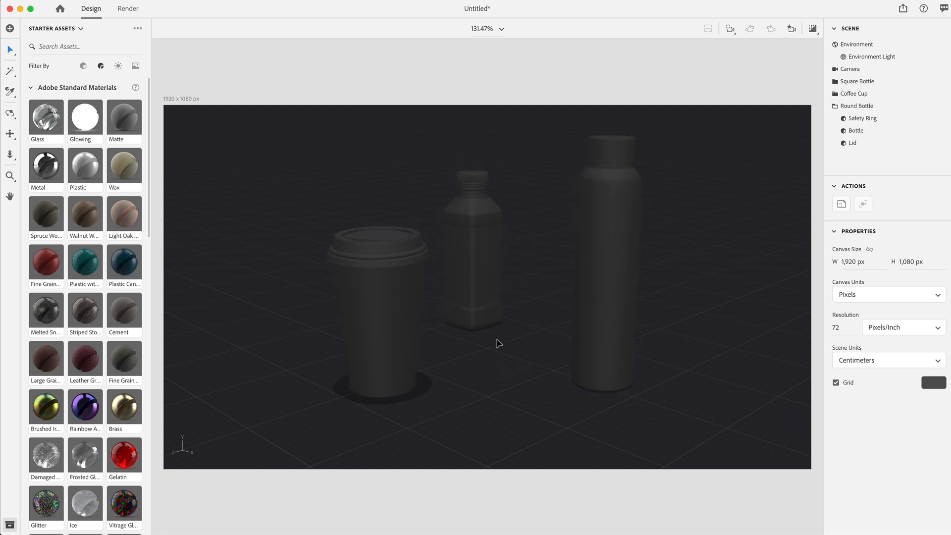
Lift the round bottle's safety ring above its neck and raise the lid above it to about Y 33.7 cm.
click(619, 236)
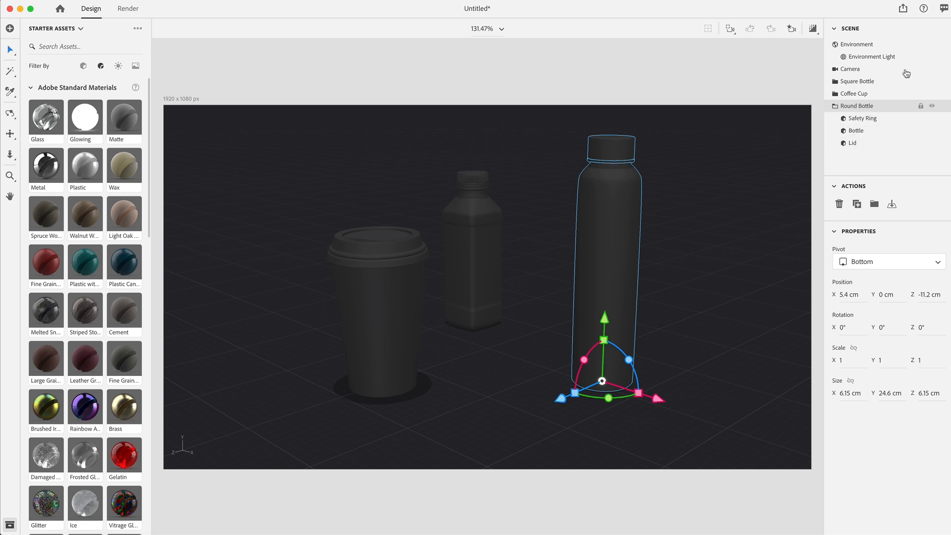
click(852, 143)
scroll(639, 207, down, 3)
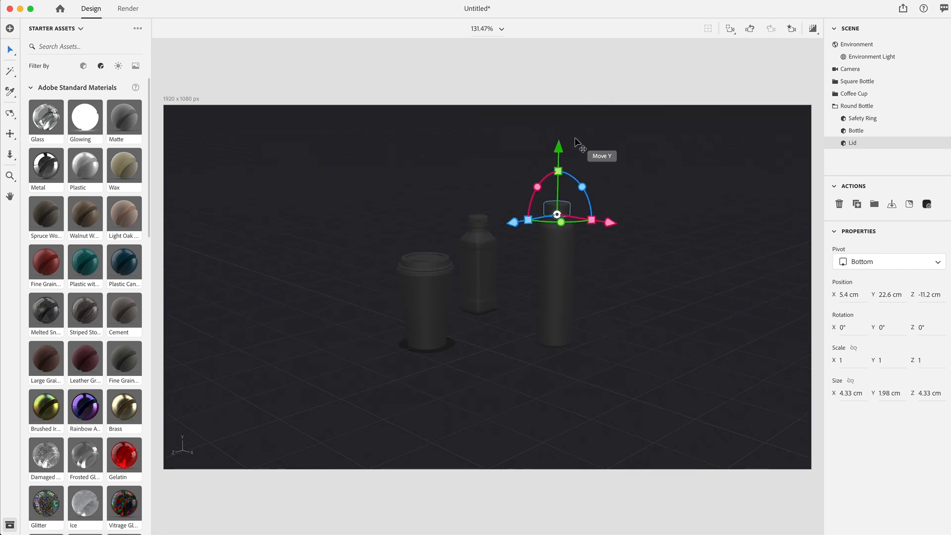
drag(559, 148, 565, 113)
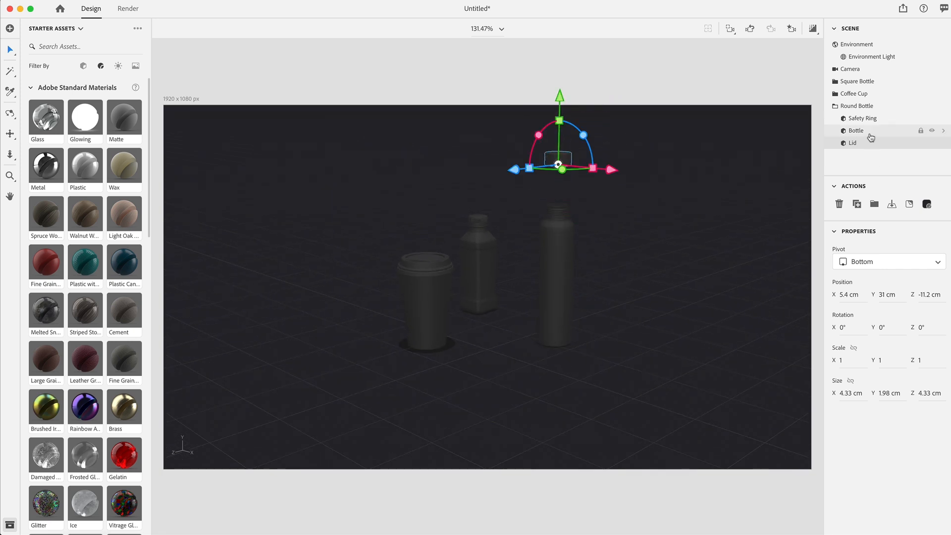
click(862, 119)
drag(560, 148, 560, 99)
click(862, 143)
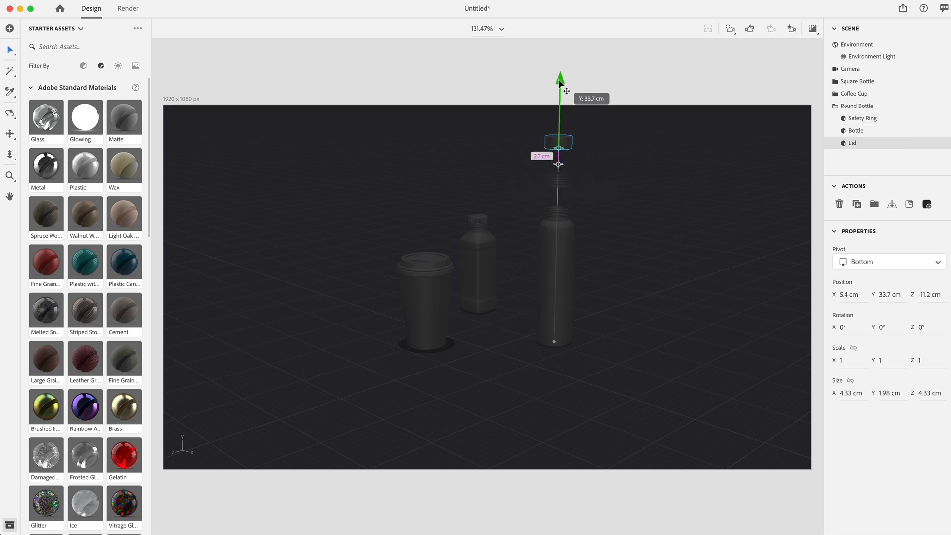
Lay the whole round bottle on its side with a -90° Z rotation and move it to the ground.
click(867, 107)
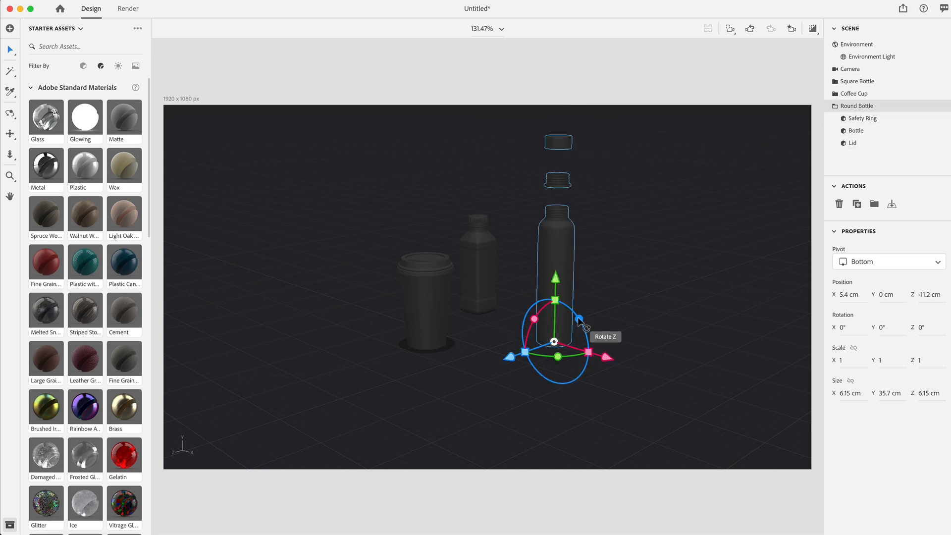
drag(579, 320, 601, 399)
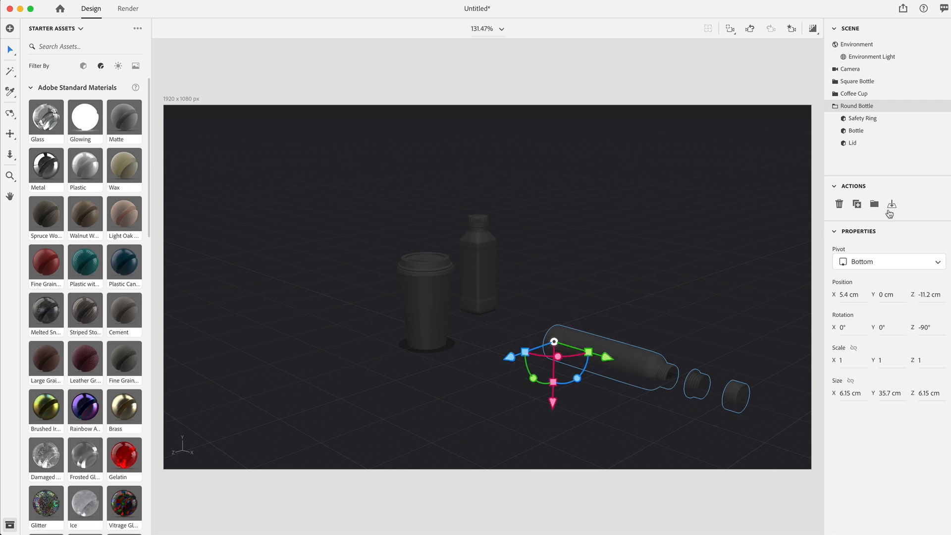
click(892, 205)
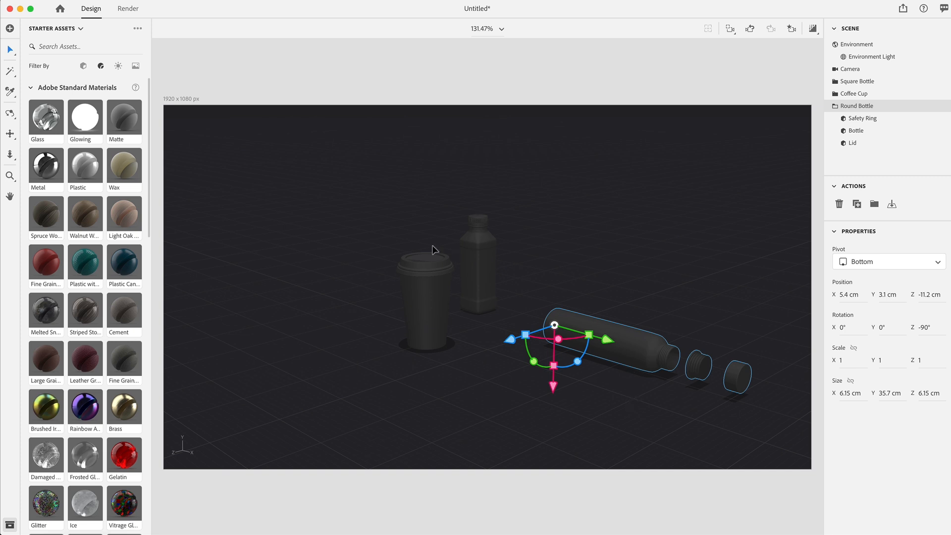
Raise the square bottle's lid to about Y 28.2 cm and its safety ring to about Y 23.4 cm.
click(486, 245)
click(849, 88)
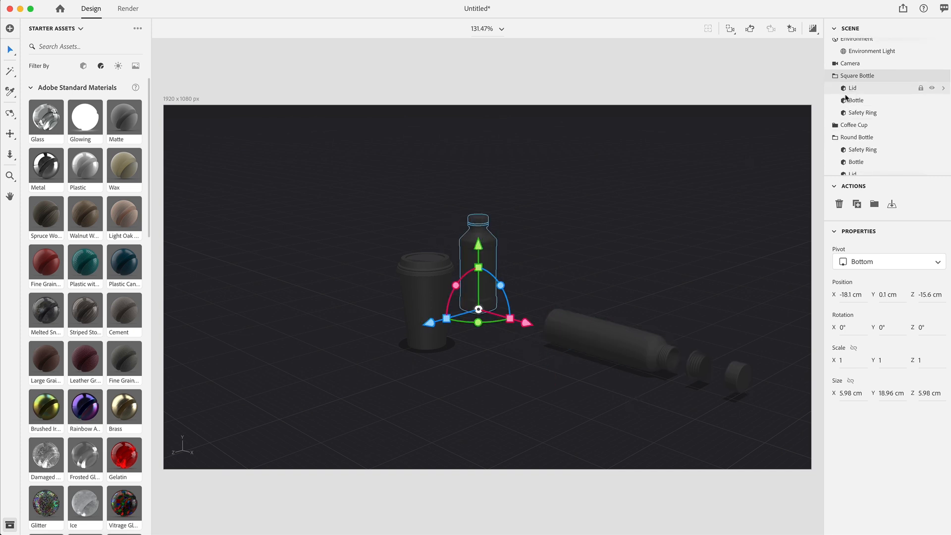
drag(478, 157, 478, 103)
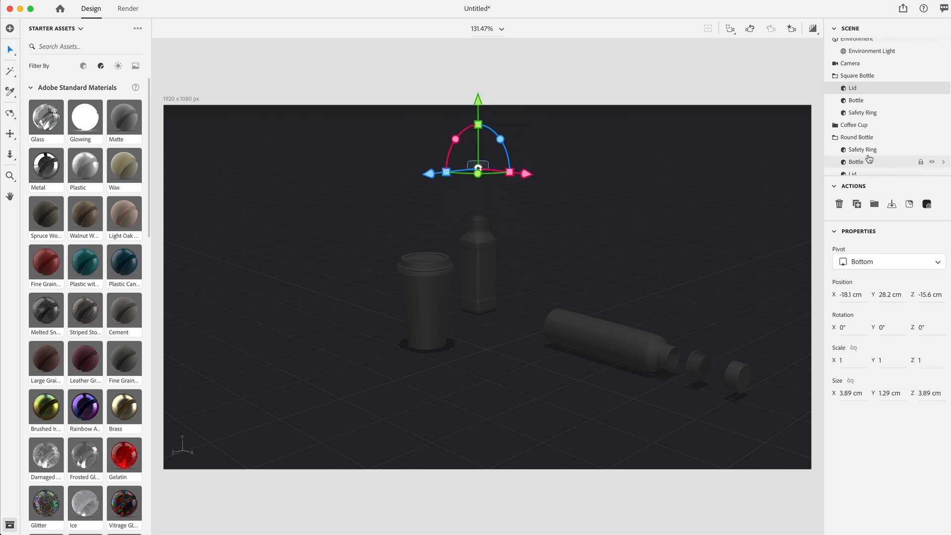
click(864, 113)
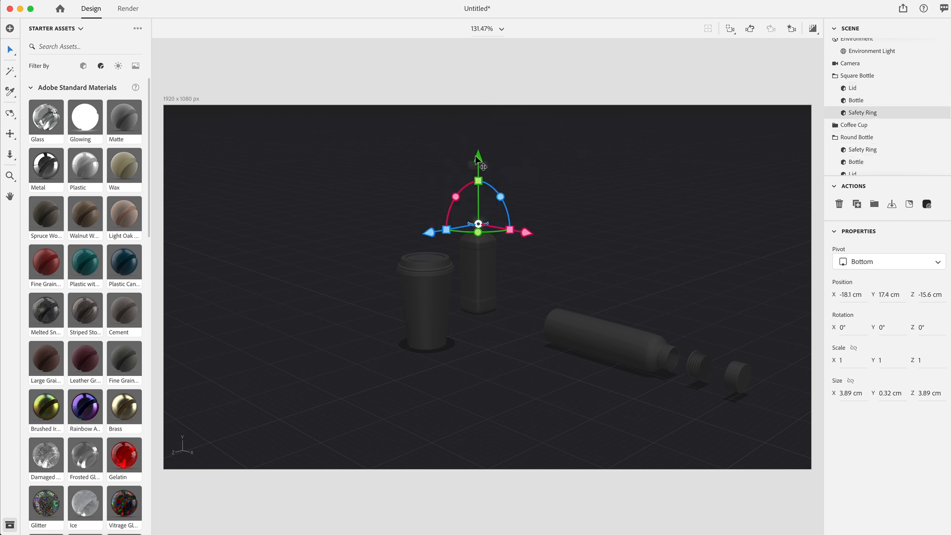
drag(479, 158, 474, 128)
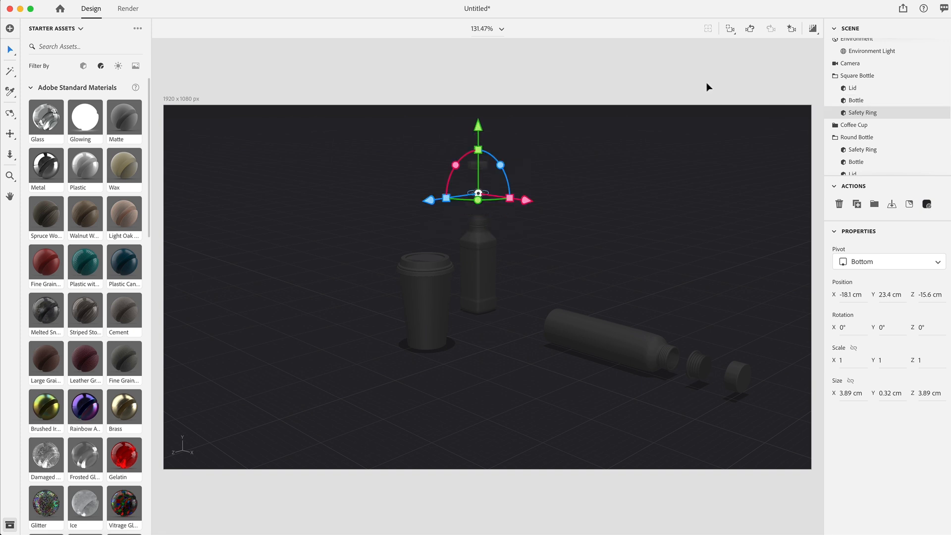
click(720, 87)
Rotate the whole square bottle -90° around Z and move it to the ground.
click(486, 254)
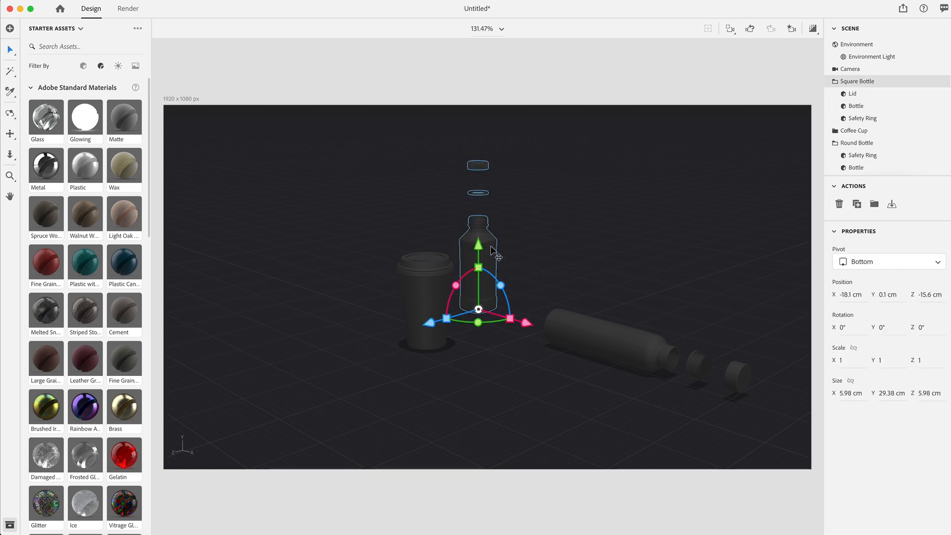
drag(504, 285, 523, 375)
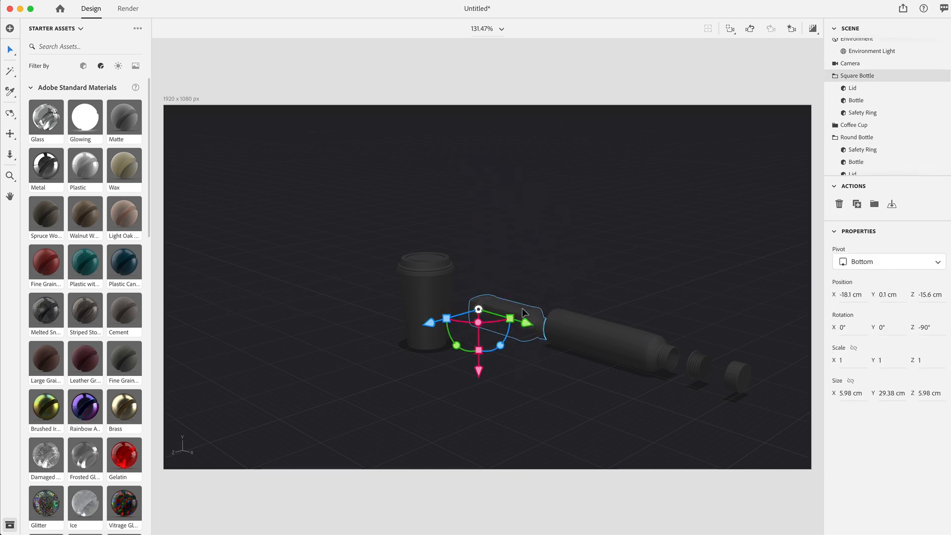
click(892, 207)
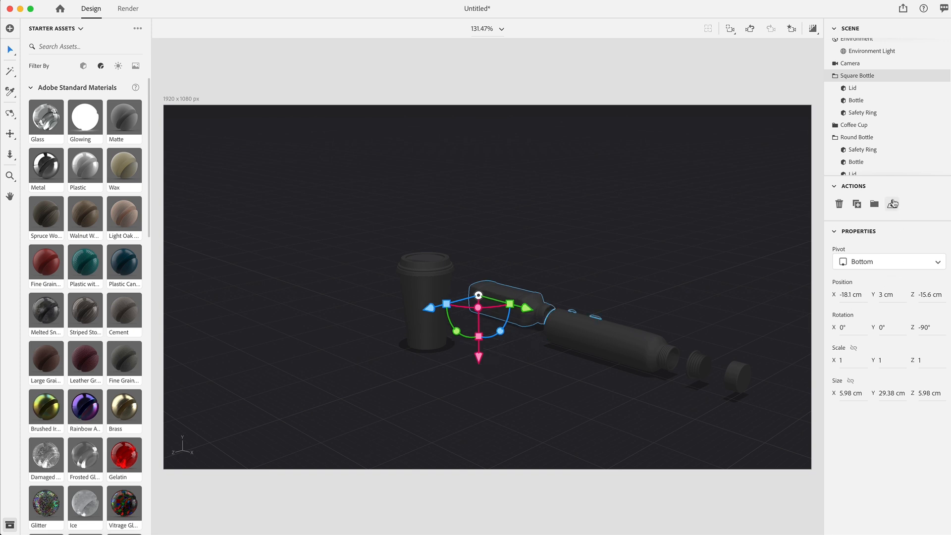
Move the square bottle beside the lying round bottle, to about X -5.8, Z -29.7 cm.
drag(439, 410, 535, 344)
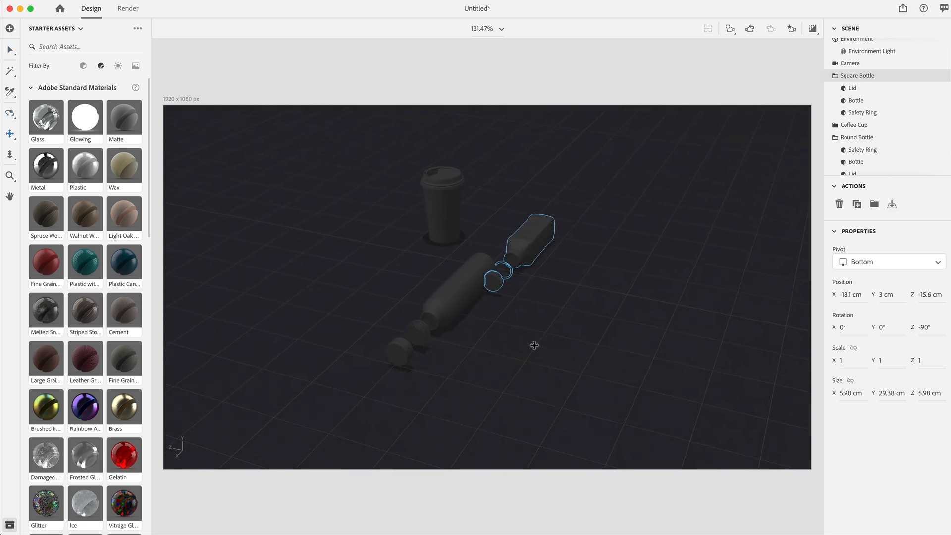
key(v)
drag(500, 222, 579, 292)
key(1)
drag(490, 394, 530, 292)
key(v)
mouse_move(585, 233)
mouse_down()
mouse_move(552, 222)
mouse_move(573, 231)
mouse_up()
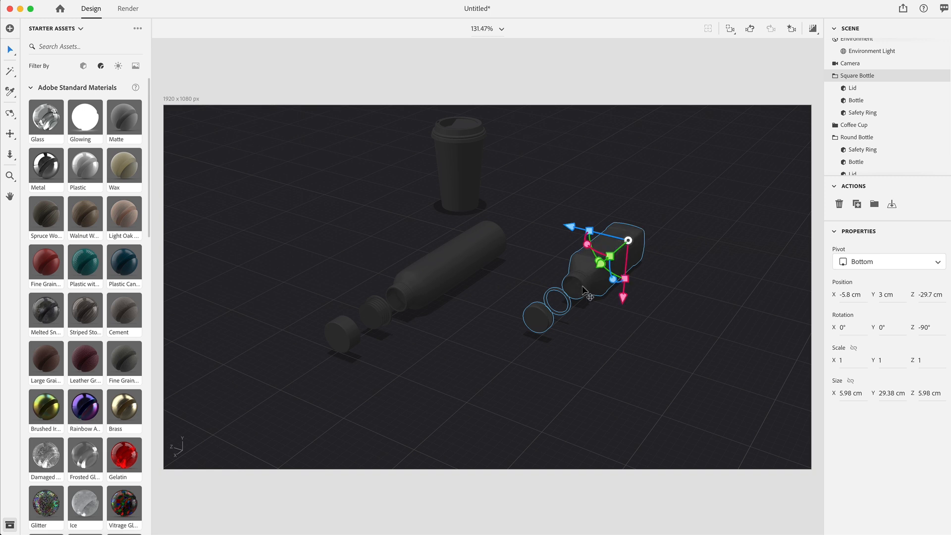
Move the whole square bottle forward along its length to about X 4.2 cm.
drag(599, 268, 575, 286)
key(1)
drag(451, 381, 386, 342)
key(v)
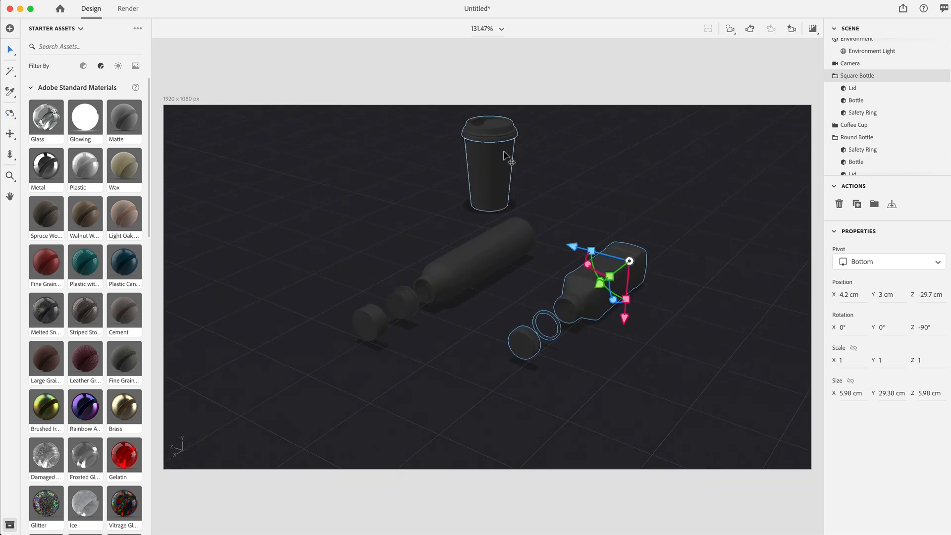
Reposition the coffee cup on the ground behind the two lying bottles.
click(498, 166)
drag(463, 217, 381, 251)
drag(387, 217, 417, 244)
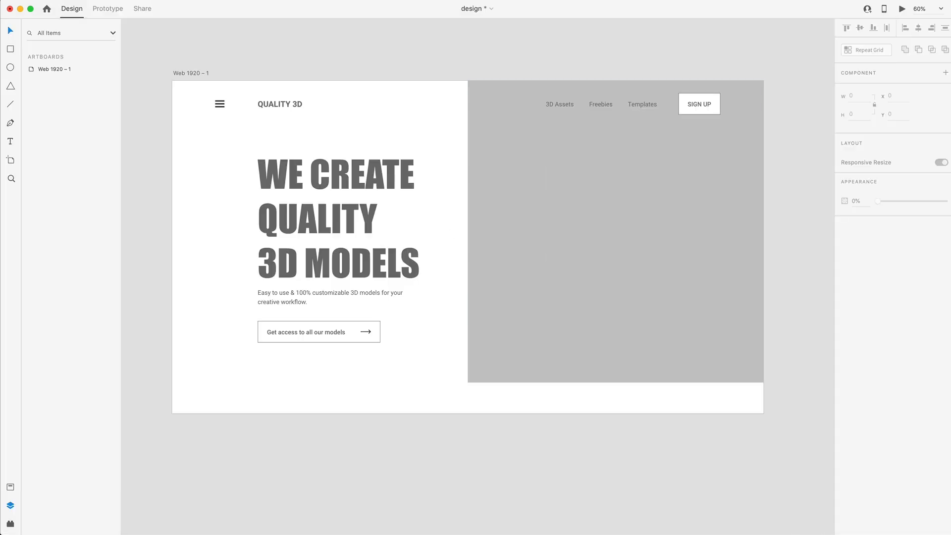
Switch to Adobe XD and place the rendered bottle scene into the 960 x 980 gray rectangle of the web artboard.
drag(735, 278, 614, 237)
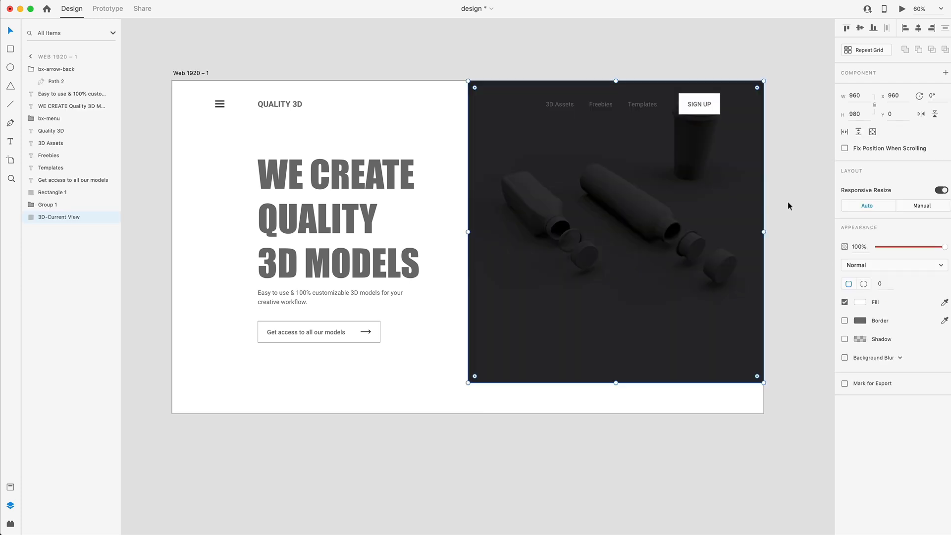
click(784, 204)
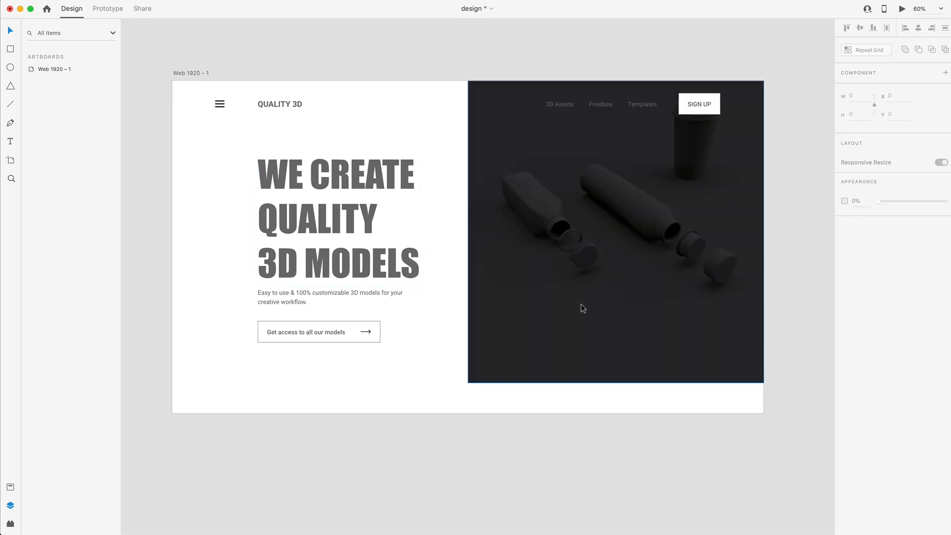
click(944, 386)
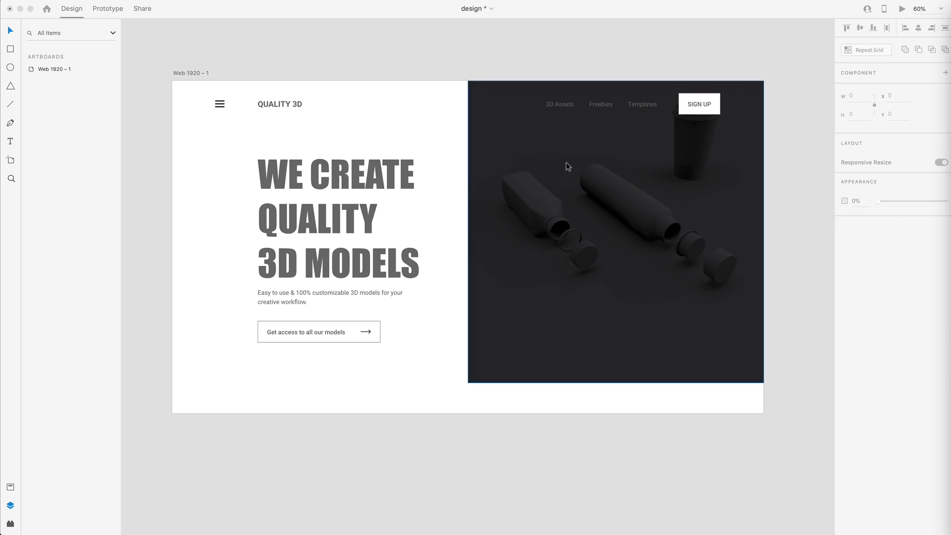
Set the fill of the 3D Assets, Freebies and Templates links to white (#FFFFFF).
click(562, 105)
click(602, 105)
shift+click(644, 105)
shift+click(560, 104)
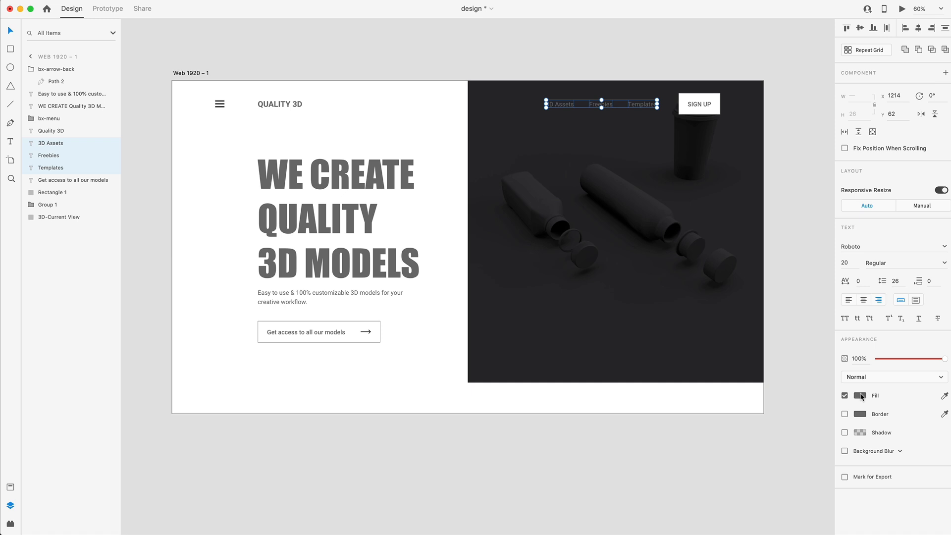
click(860, 396)
drag(774, 365, 686, 306)
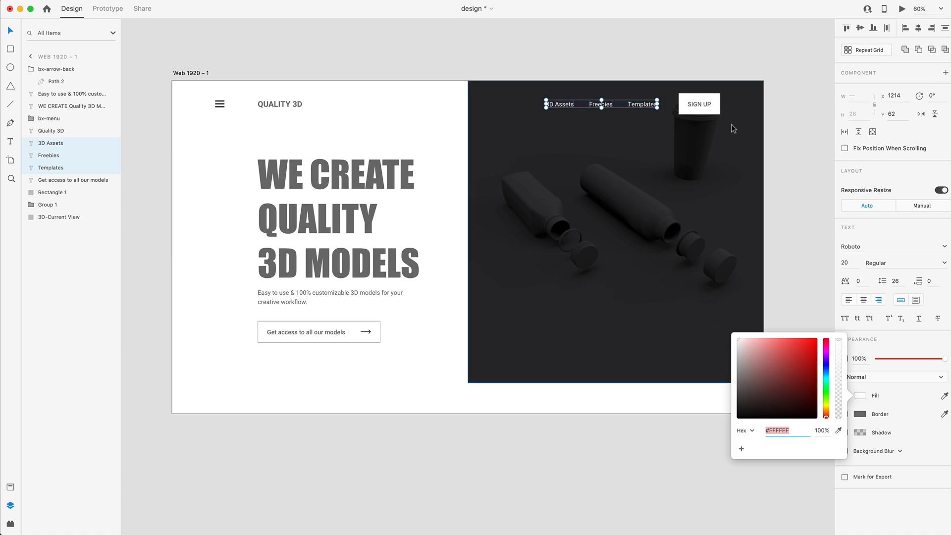
Set the fill of the SIGN UP label to white (#FFFFFF).
scroll(716, 101, up, 5)
double_click(693, 110)
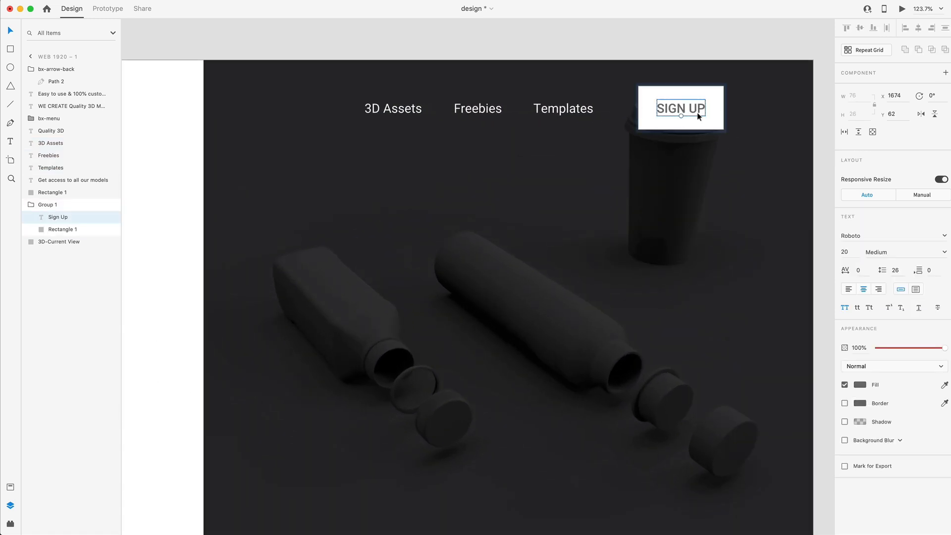
click(860, 385)
drag(787, 360, 679, 297)
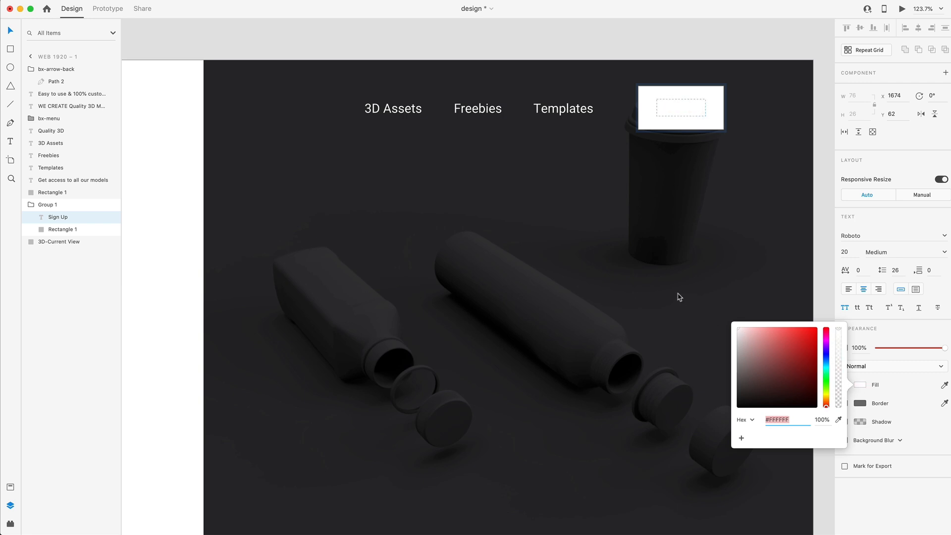
Remove the border of the SIGN UP button's rectangle and fill it with black (#000000).
click(715, 128)
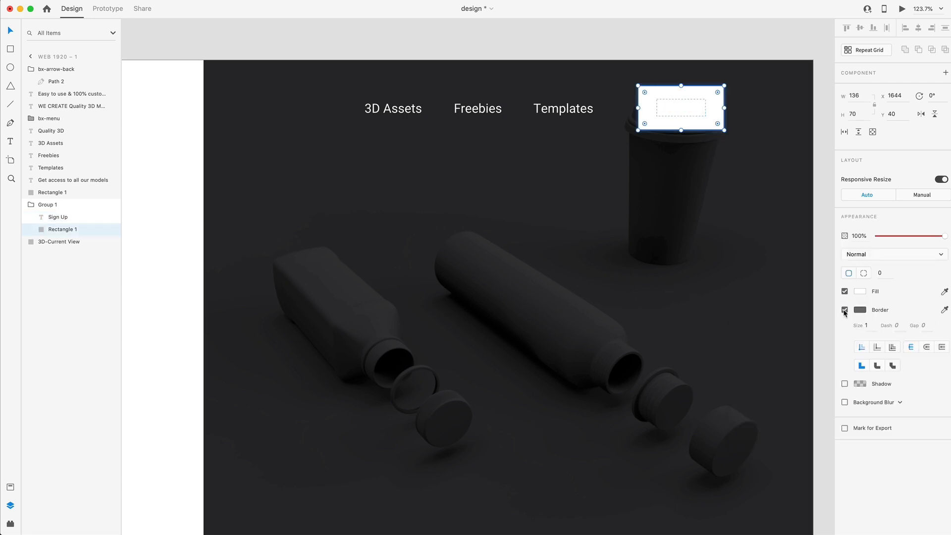
click(844, 310)
click(860, 291)
drag(757, 296, 698, 344)
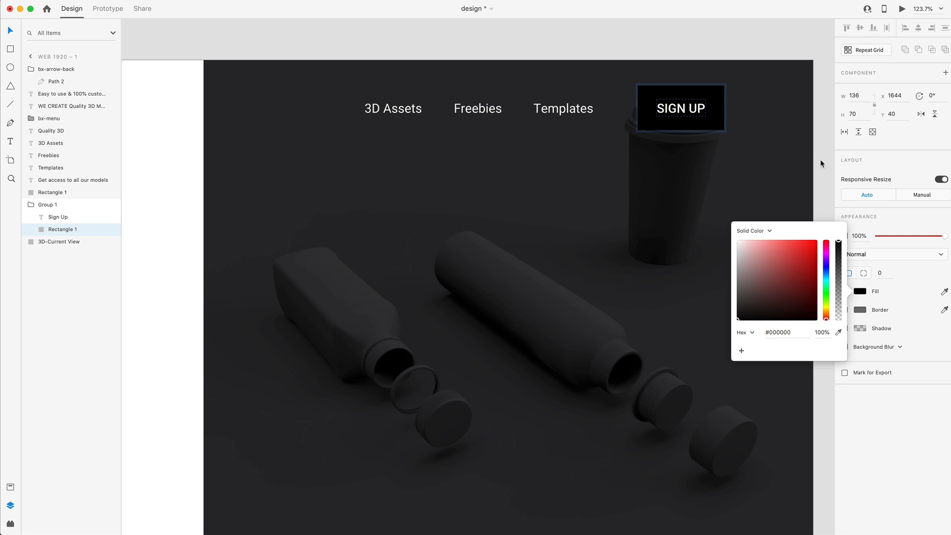
click(826, 233)
Flip the rendered bottle image horizontally.
key(super+0)
scroll(711, 238, up, 3)
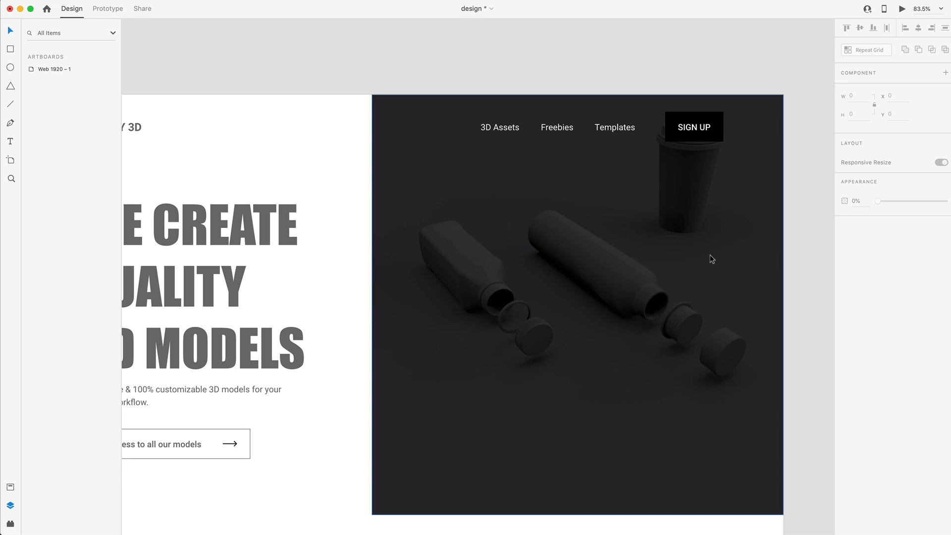
click(614, 238)
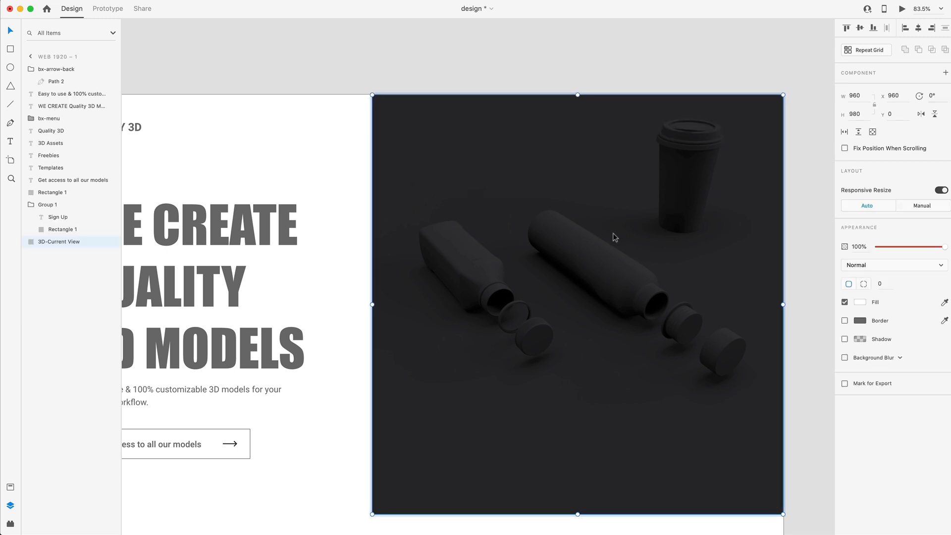
click(921, 115)
click(810, 256)
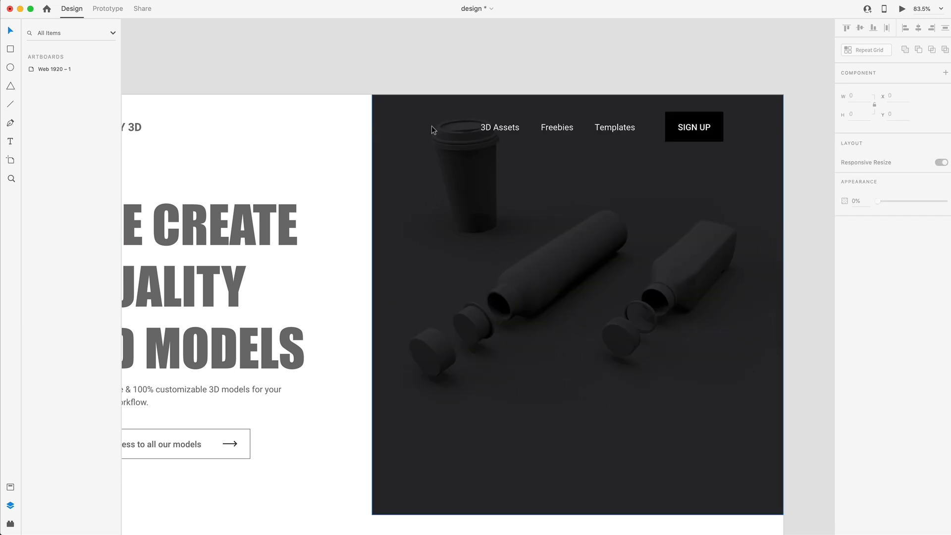
Enlarge the bottle render slightly inside its frame and reposition it so the objects fill more of the area.
click(587, 225)
drag(588, 225, 582, 225)
drag(777, 95, 801, 79)
drag(626, 178, 623, 185)
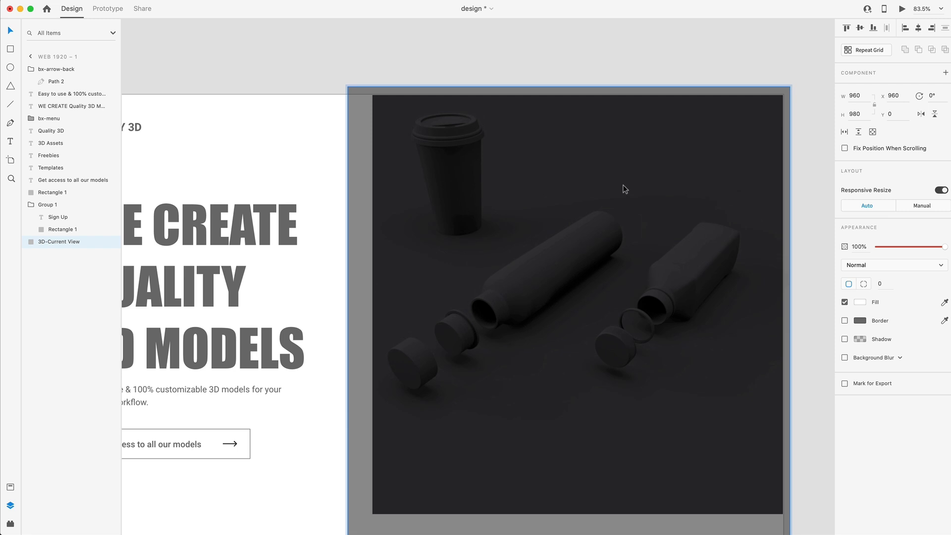
click(628, 52)
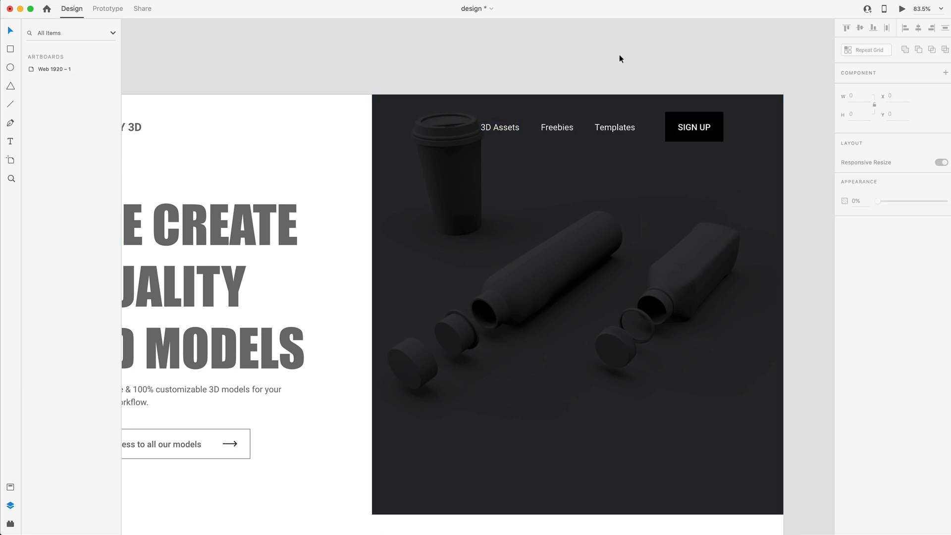
Set the headline, QUALITY 3D logo and description text to black (#000000), and lower the description's opacity to 60%.
scroll(789, 260, down, 4)
scroll(792, 257, left, 2)
click(287, 219)
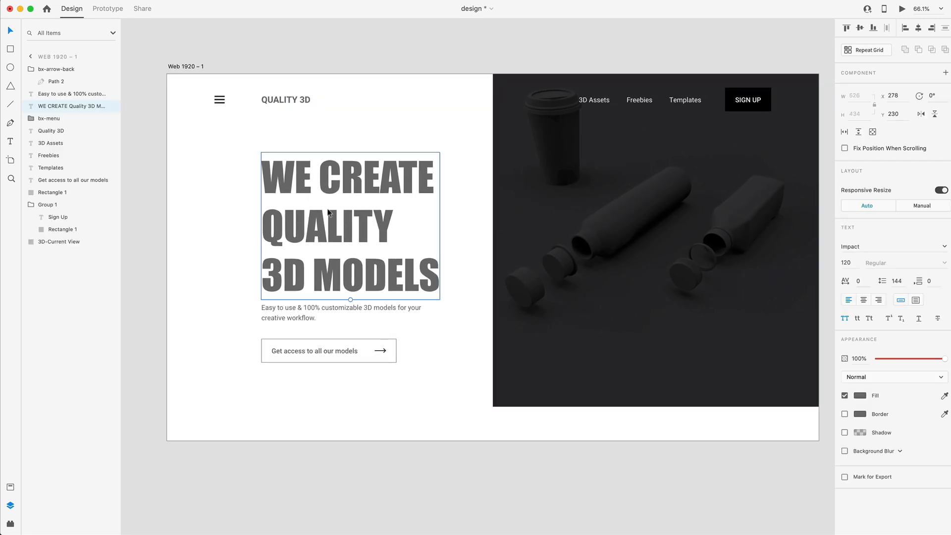
shift+click(287, 101)
shift+click(294, 313)
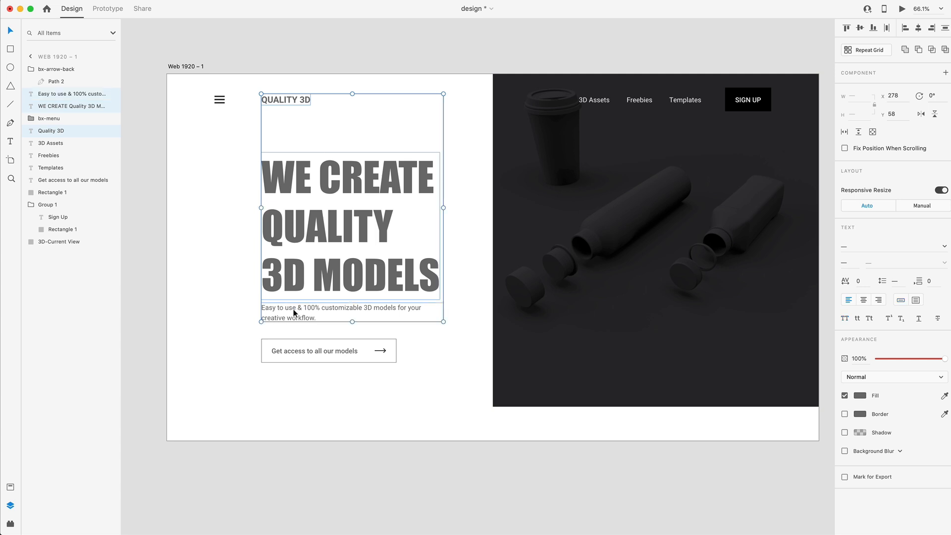
click(860, 395)
drag(741, 414, 719, 430)
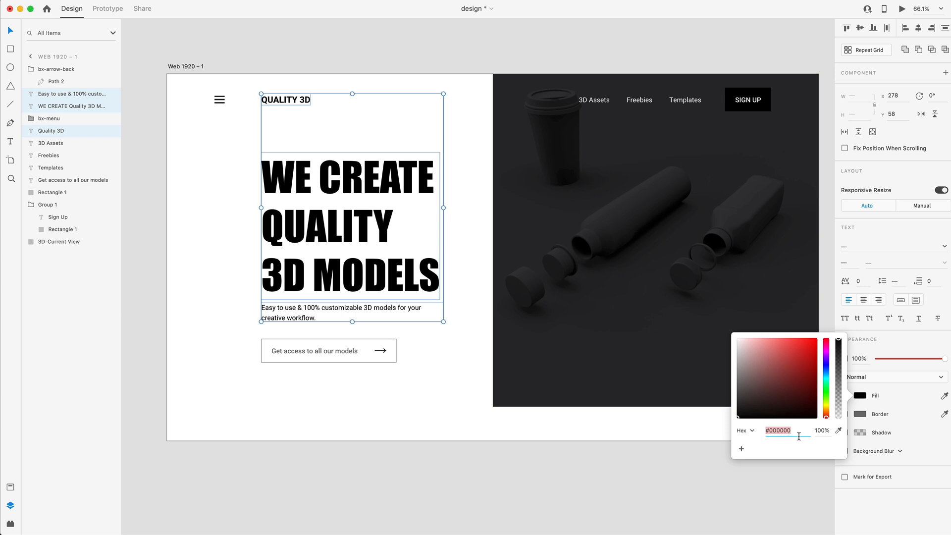
click(462, 396)
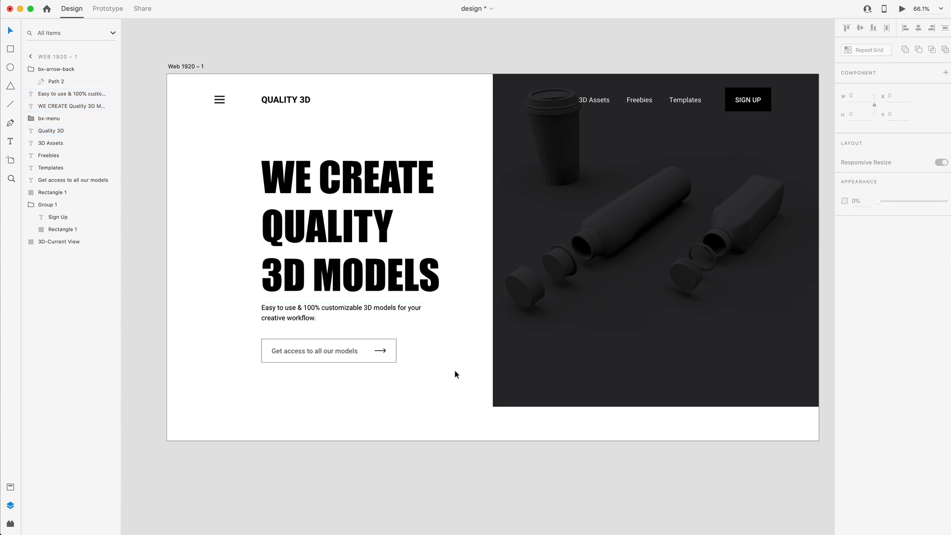
click(290, 317)
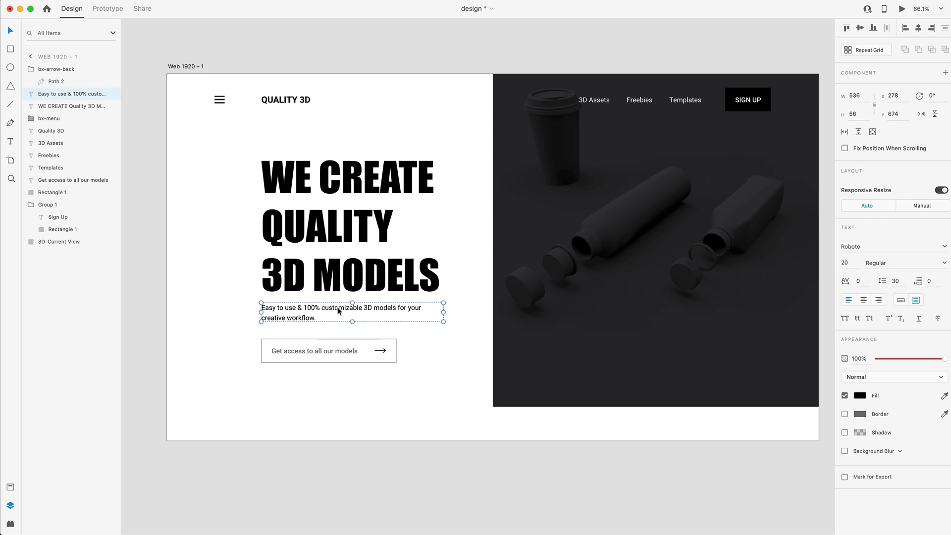
drag(943, 359, 916, 362)
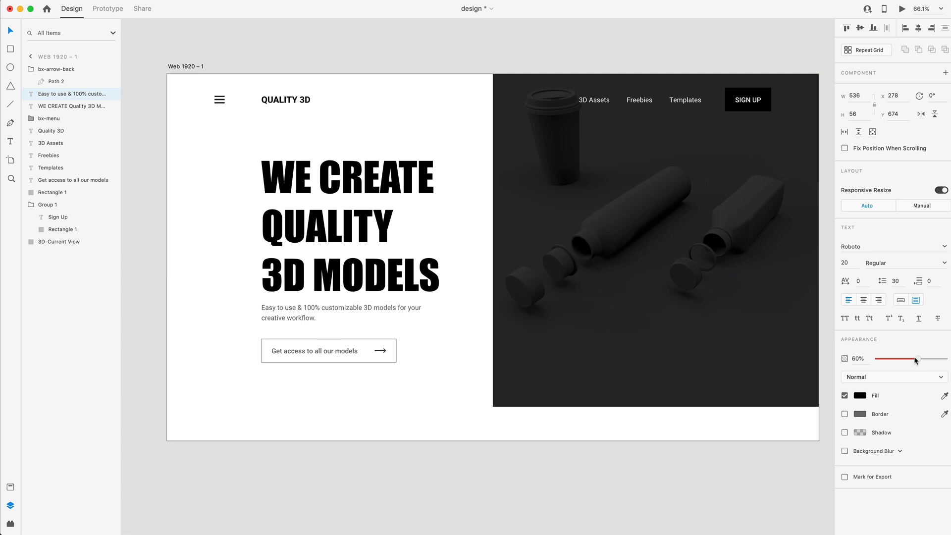
Set the fill of the "Get access to all our models" label and its arrow icon to white (#FFFFFF).
click(366, 358)
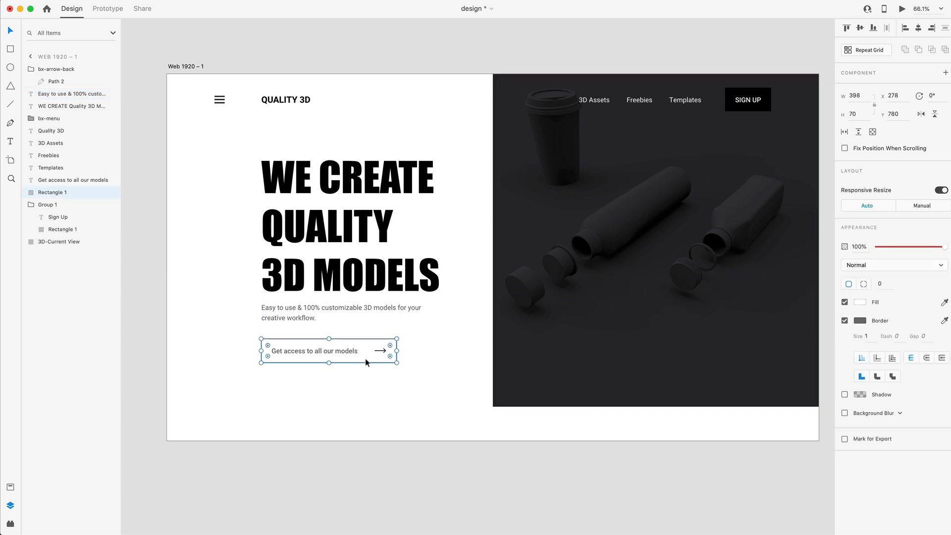
click(346, 350)
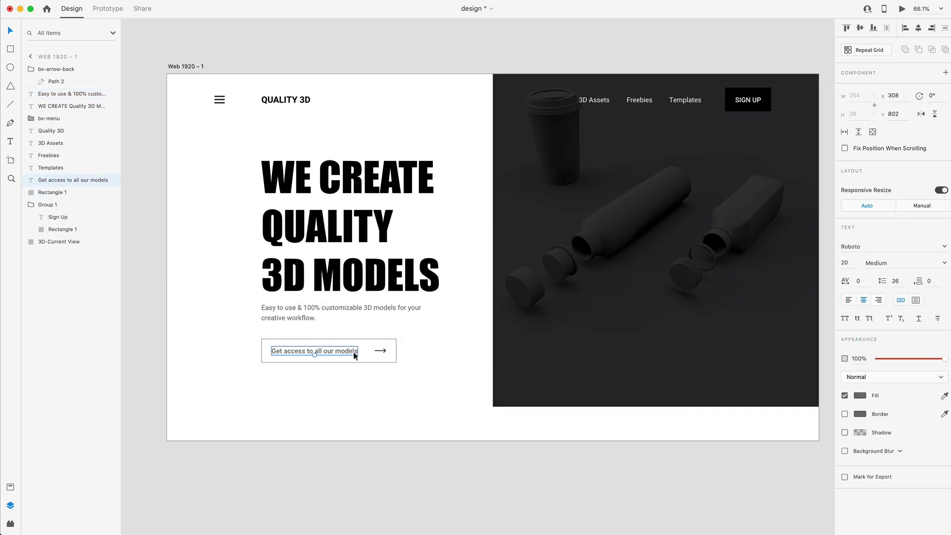
click(860, 395)
click(737, 339)
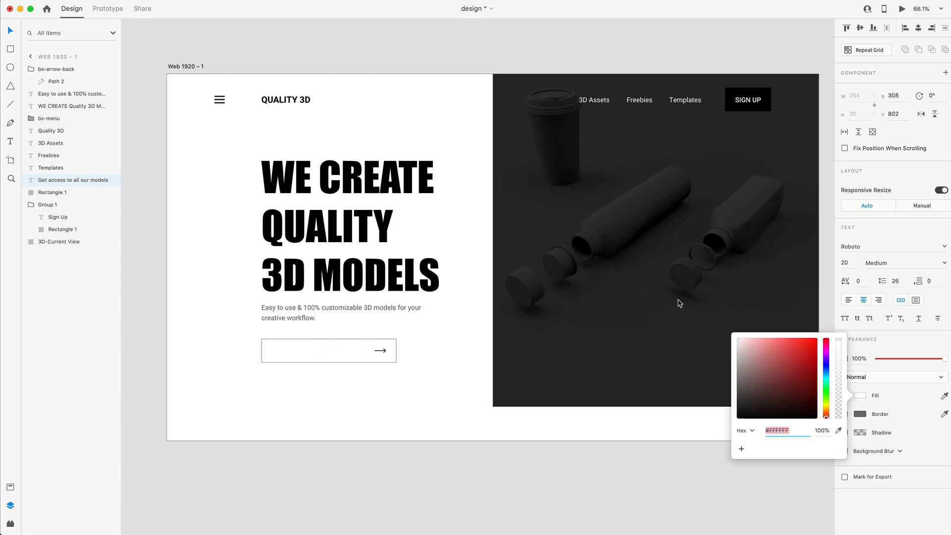
click(384, 353)
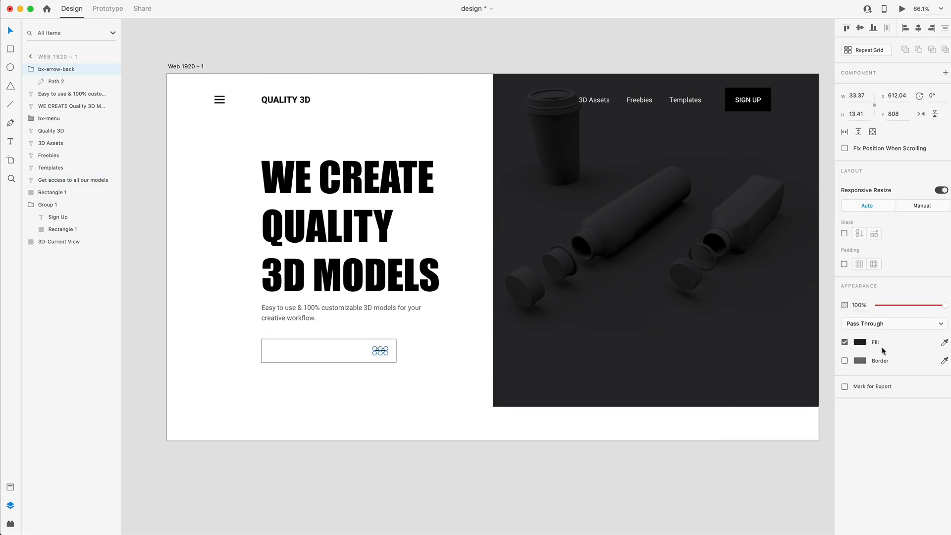
click(858, 342)
drag(793, 335, 738, 292)
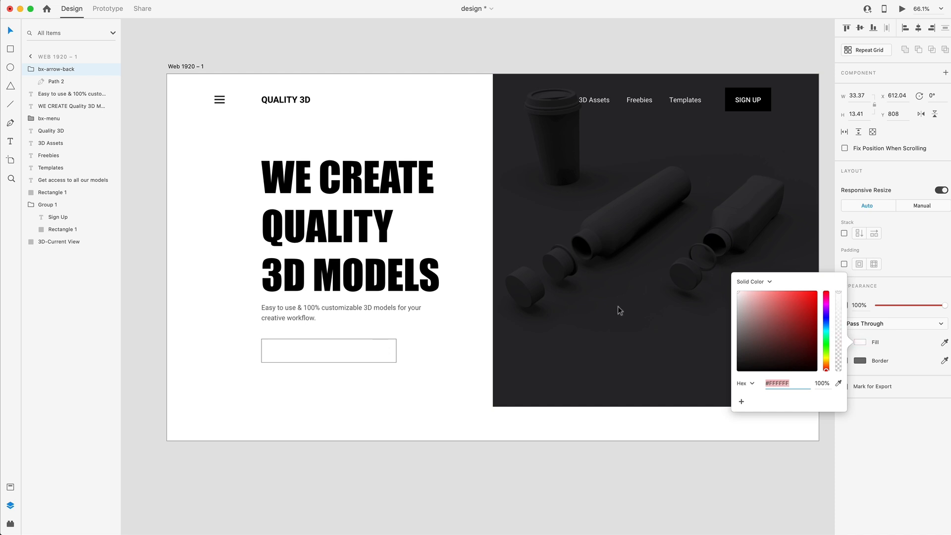
Fill the "Get access to all our models" button's rectangle with black and remove its border.
click(387, 355)
click(859, 302)
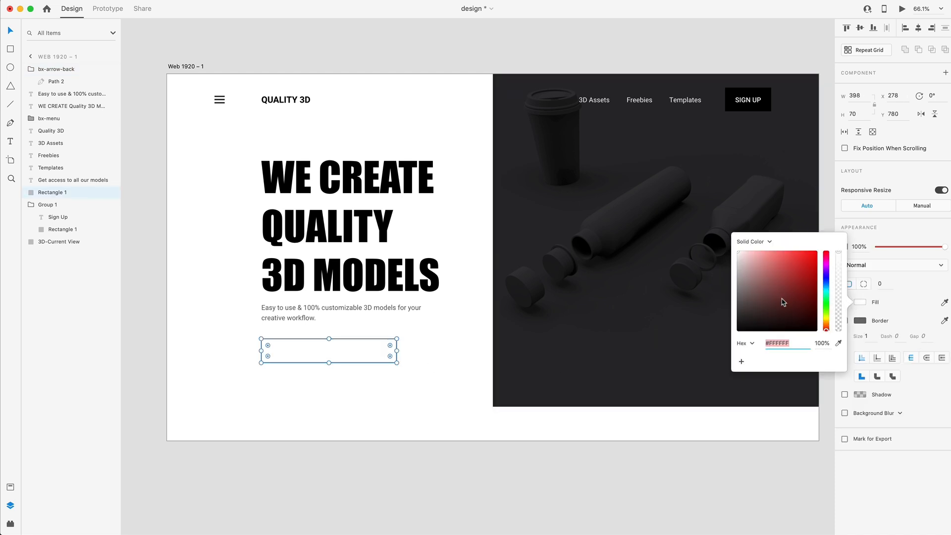
click(734, 341)
click(875, 318)
click(844, 320)
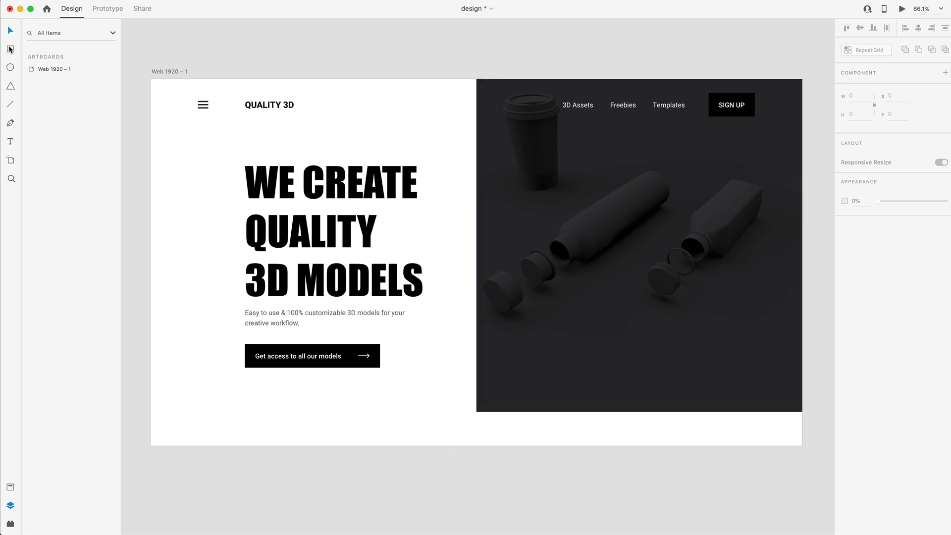
Draw a borderless gray rectangle of about 263 x 331 at the artboard's lower right edge, and a 132 x 132 square directly above it.
mouse_move(709, 318)
mouse_down()
mouse_move(763, 399)
mouse_move(802, 430)
mouse_up()
drag(711, 374, 713, 373)
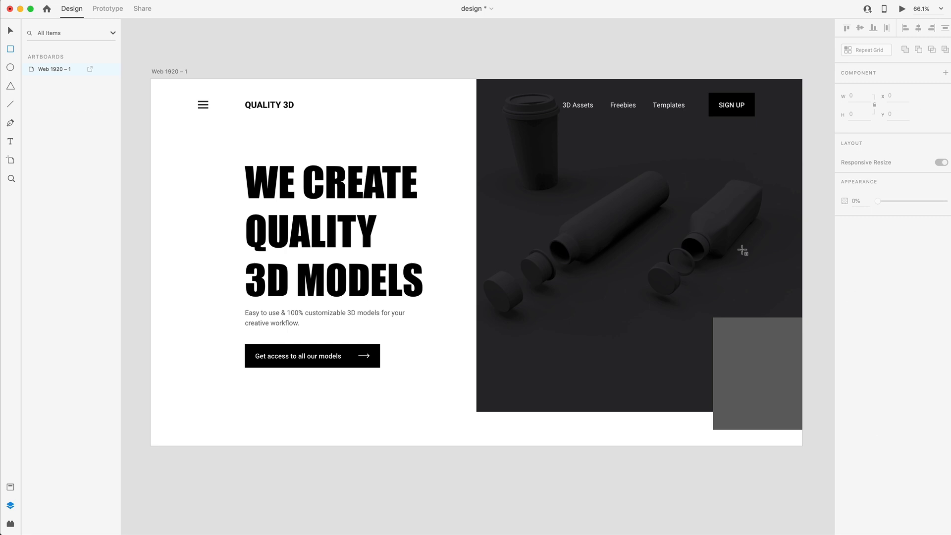
mouse_move(736, 247)
mouse_down()
mouse_move(781, 296)
mouse_move(750, 274)
mouse_up()
key(v)
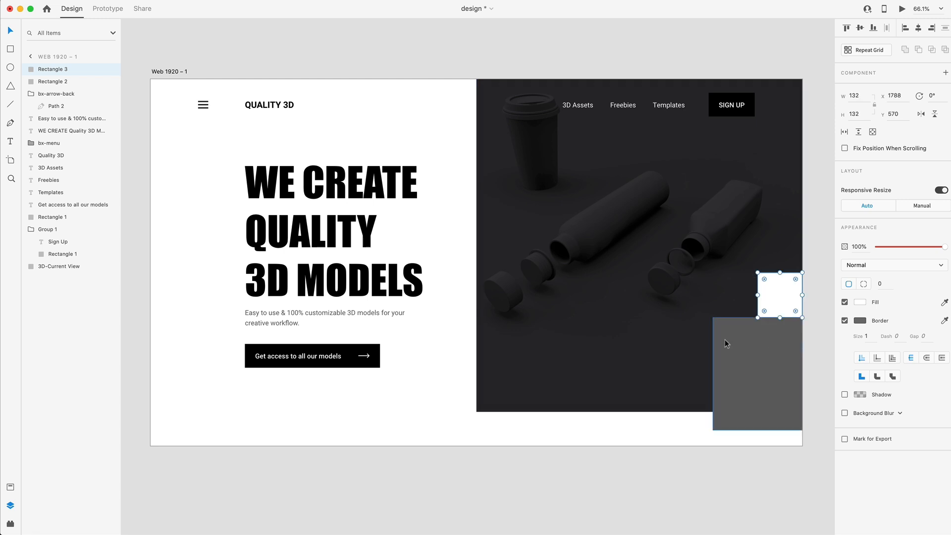
Duplicate the gray rectangle into the artboard's lower left corner and resize the copy to about 278 x 300.
click(782, 352)
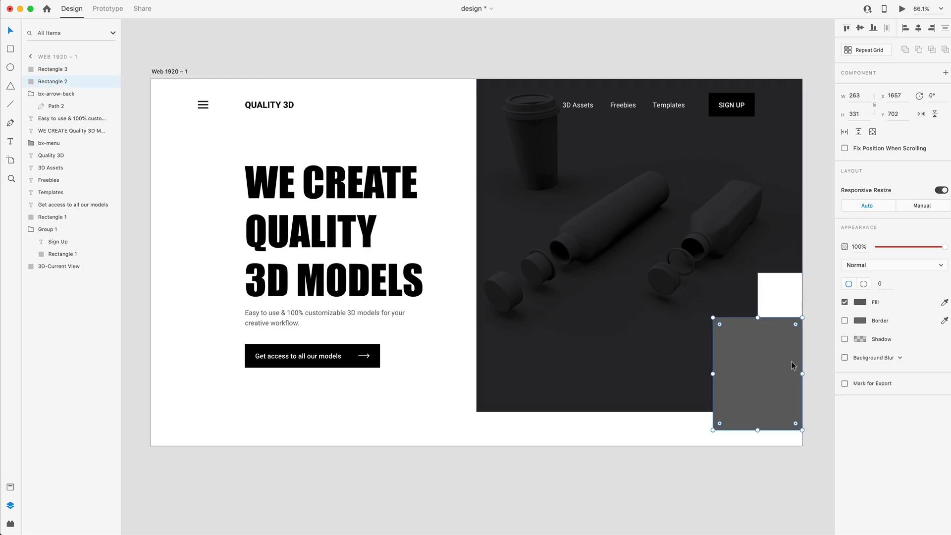
scroll(791, 356, down, 1)
drag(771, 350, 210, 361)
drag(196, 320, 197, 329)
drag(240, 380, 244, 380)
click(310, 462)
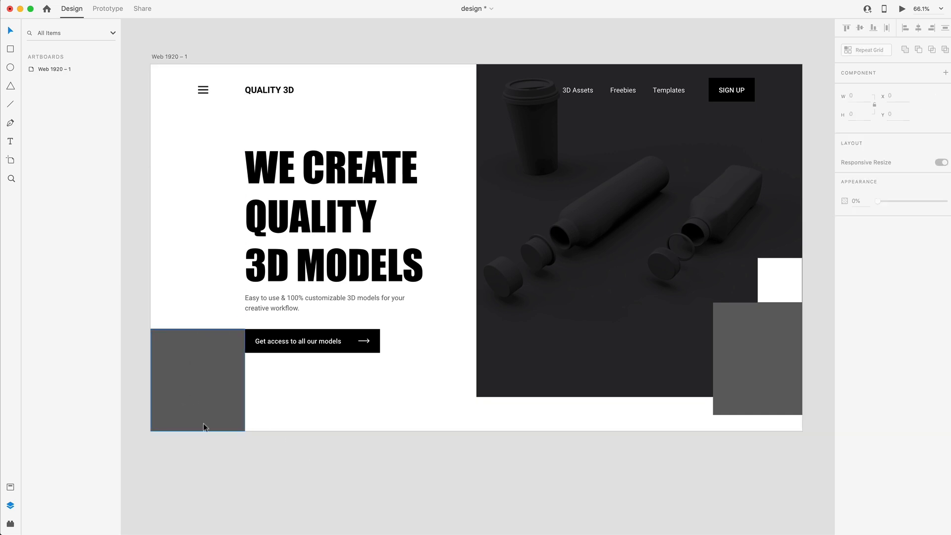
Duplicate the lower-left gray rectangle directly above itself and resize the copy to about 107 x 240.
drag(214, 409, 198, 311)
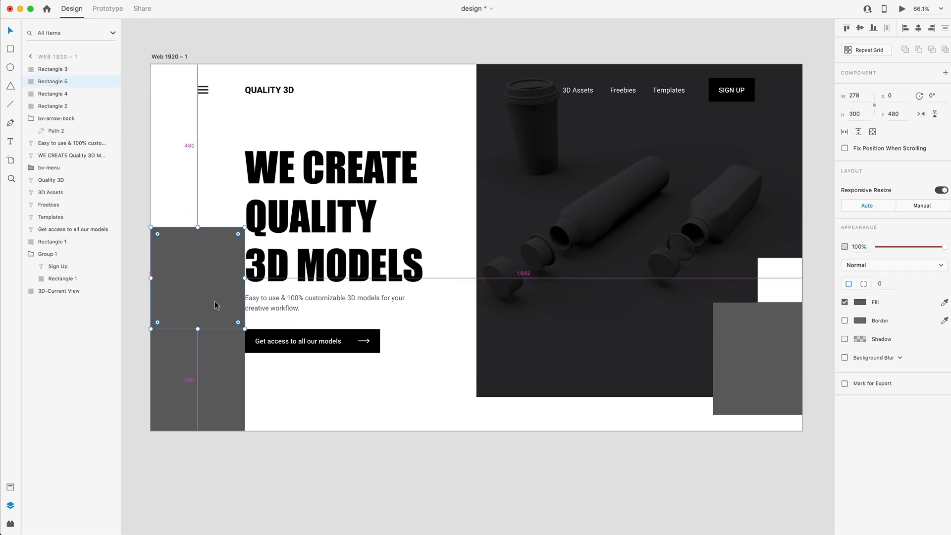
drag(244, 278, 187, 278)
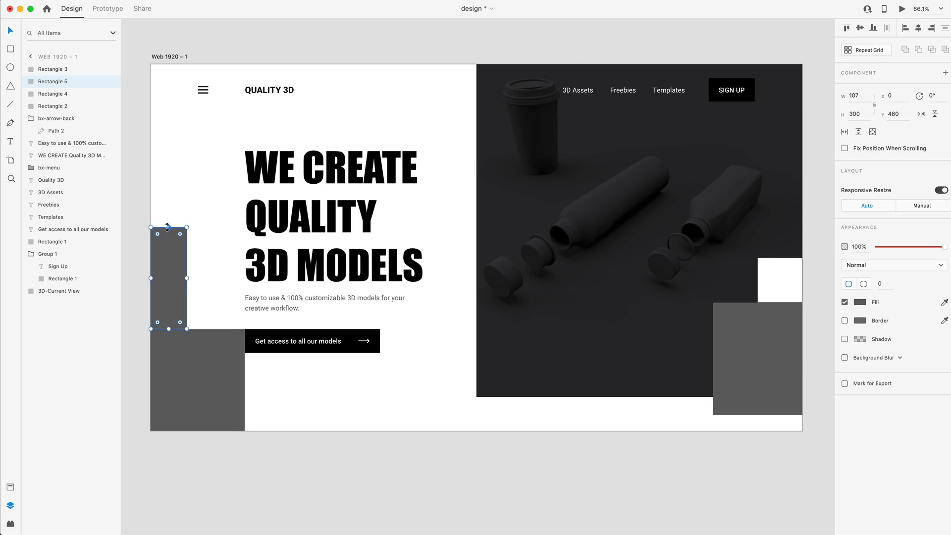
drag(167, 226, 169, 248)
click(213, 226)
Place a copy of the small gray block, rotated -90° and sized 92 x 240, at the artboard's top edge beside the image; narrow the original to 102.
drag(176, 291, 425, 140)
drag(438, 178, 436, 95)
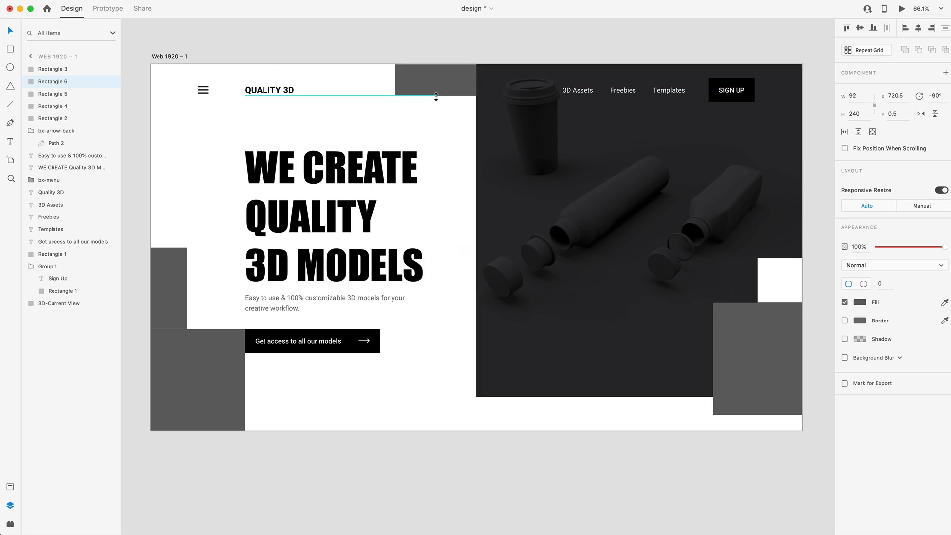
click(174, 300)
drag(188, 288, 185, 288)
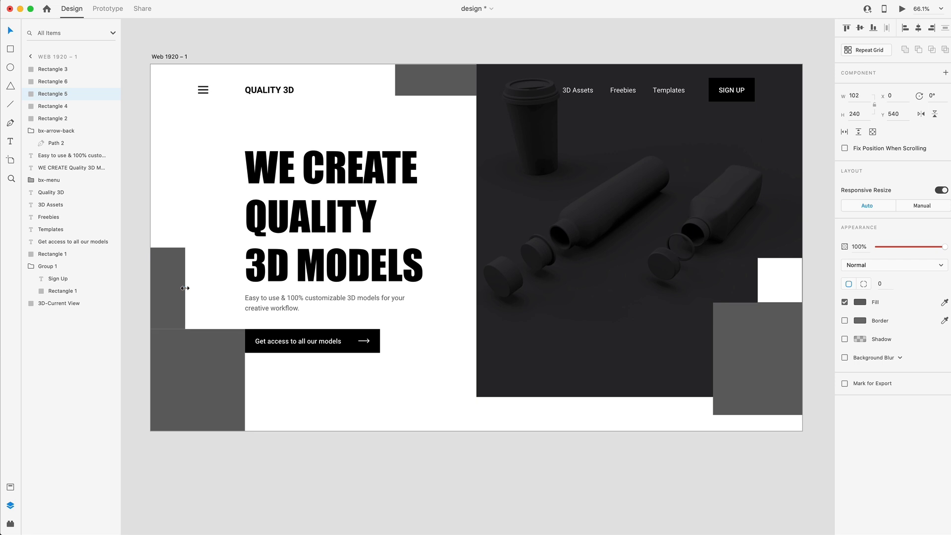
click(331, 452)
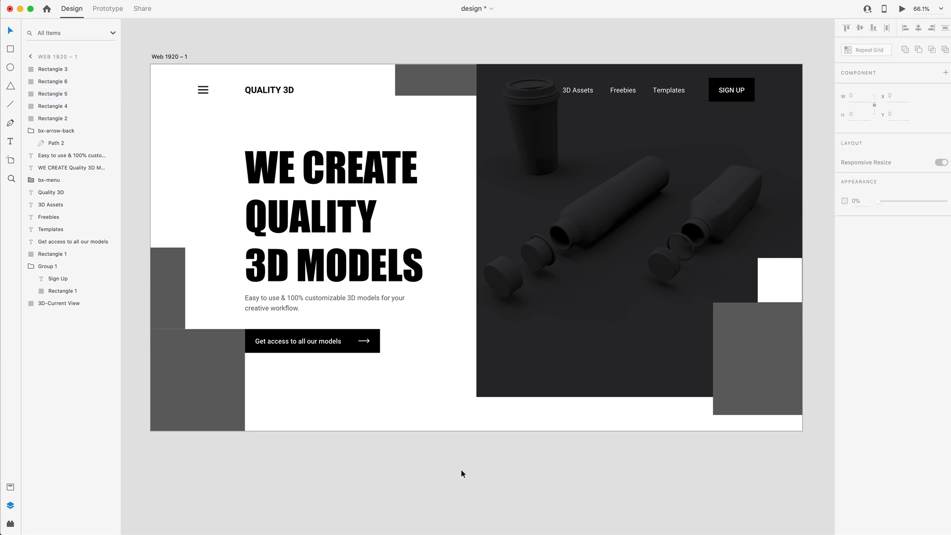
Fill the gray block at the artboard's top edge with a light purple.
scroll(460, 297, down, 1)
click(471, 78)
click(860, 302)
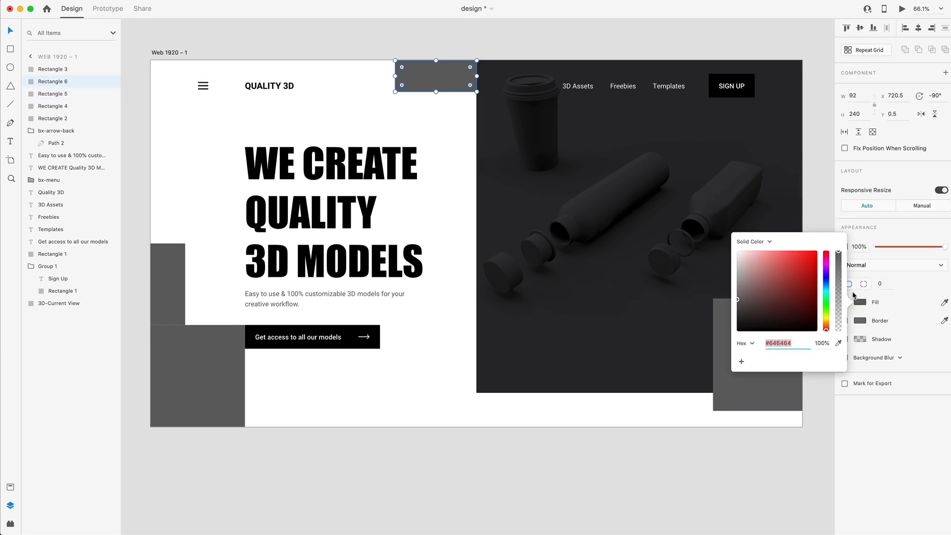
drag(827, 278, 774, 256)
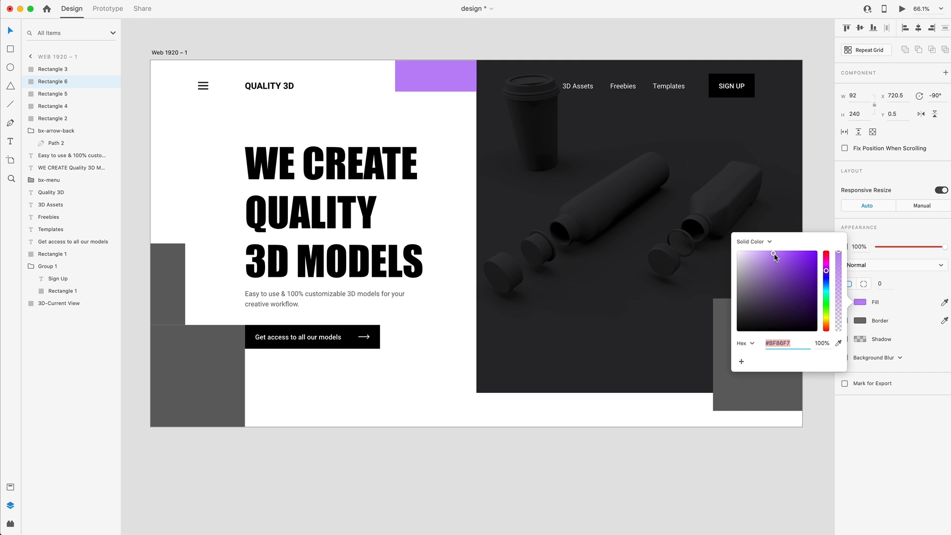
drag(826, 275, 826, 272)
drag(773, 255, 770, 255)
click(617, 50)
Fill the large gray block in the artboard's lower left corner with coral (#FC887E).
click(188, 374)
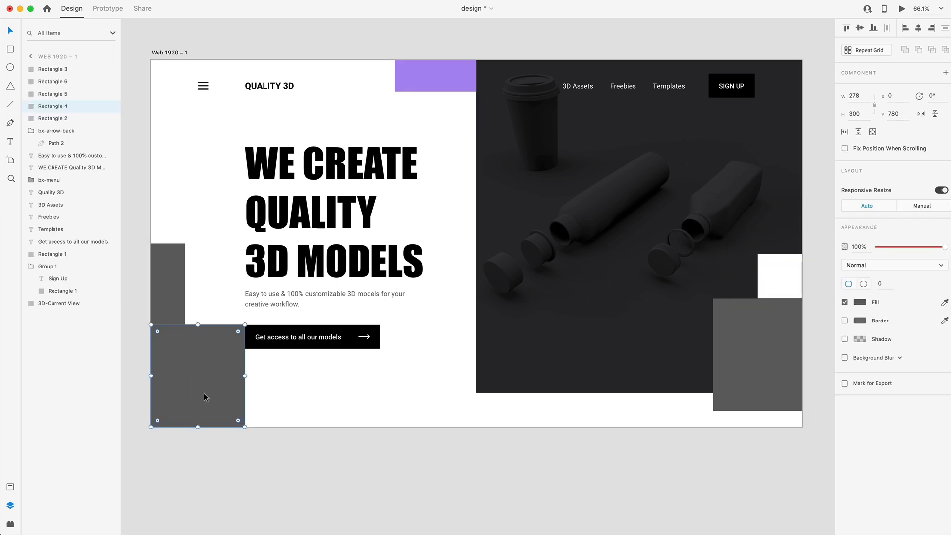
click(856, 304)
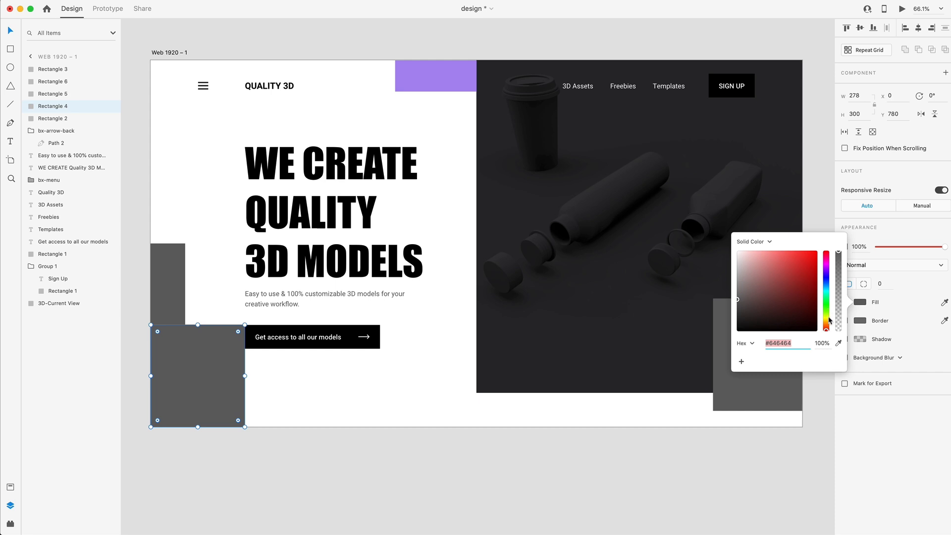
drag(828, 329, 775, 255)
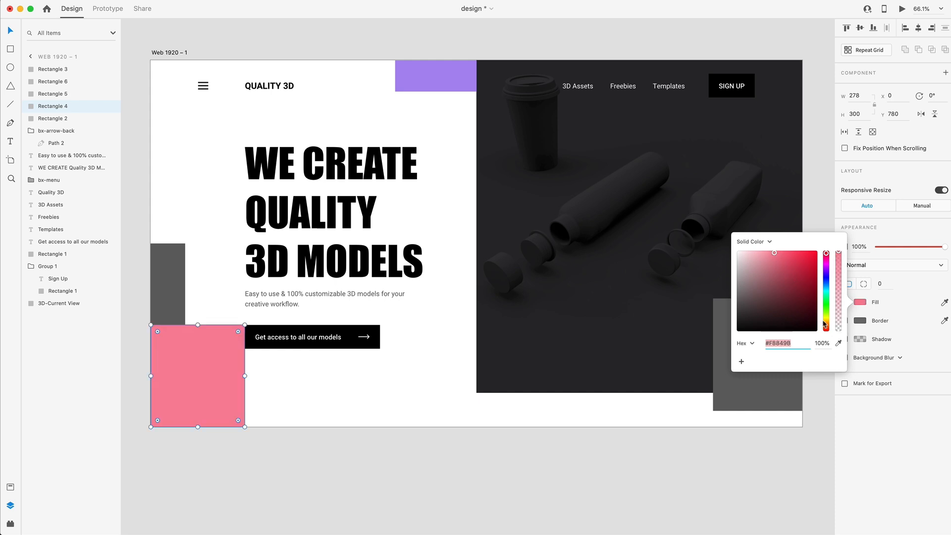
drag(826, 332, 826, 330)
drag(775, 256, 778, 255)
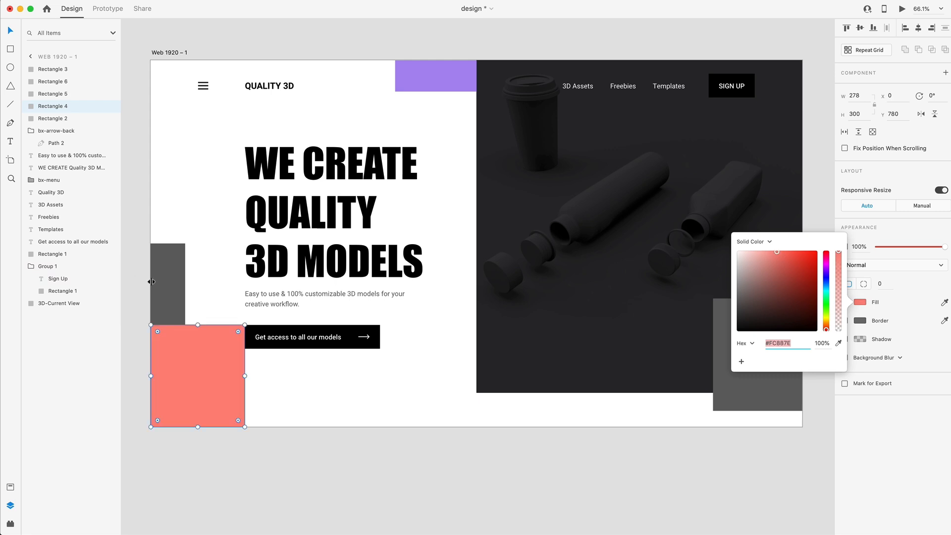
Sample the coral color for the narrow block above the coral one and shift its fill to blue (#3E5EE6).
click(160, 266)
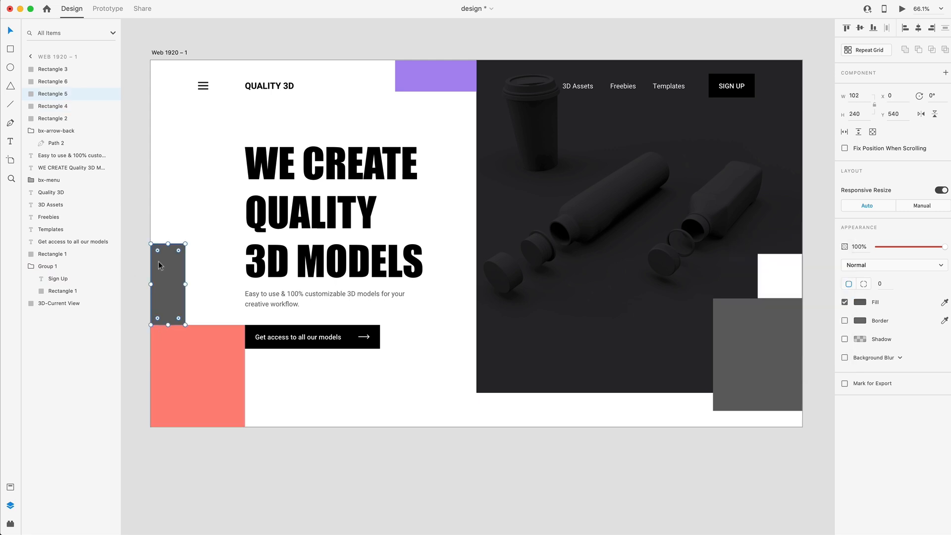
click(859, 302)
click(838, 342)
click(191, 347)
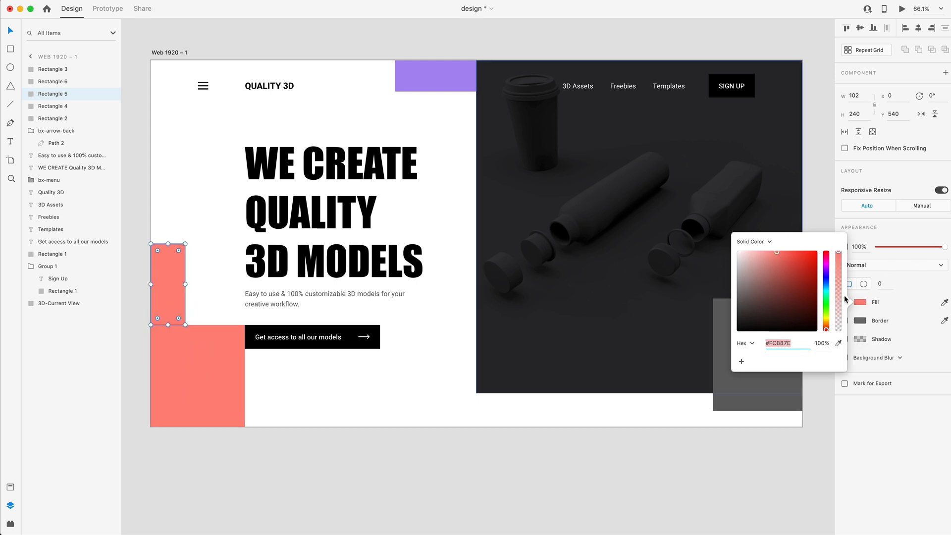
drag(826, 330, 819, 281)
drag(777, 257, 787, 256)
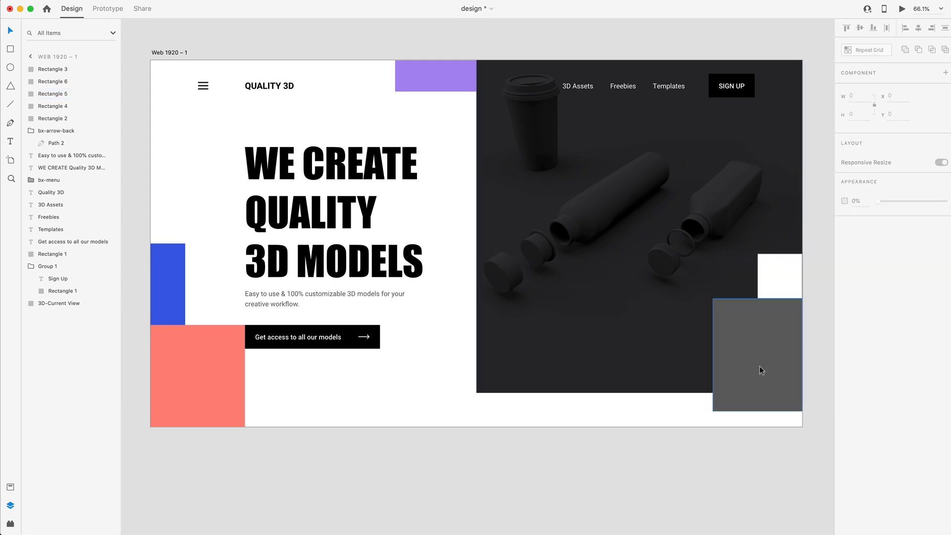
Fill the 263 x 331 gray rectangle at the artboard's lower right edge with a warm yellow.
click(760, 368)
click(856, 303)
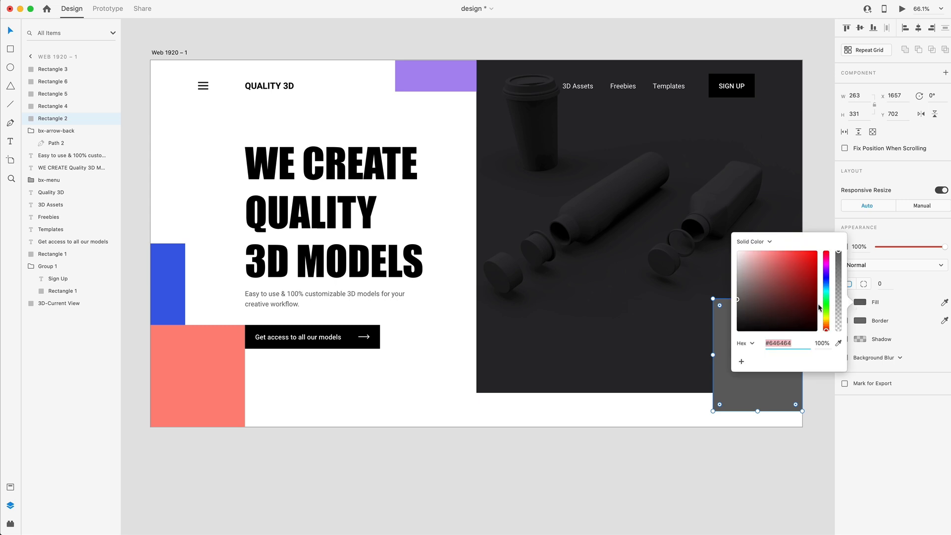
drag(824, 319, 826, 324)
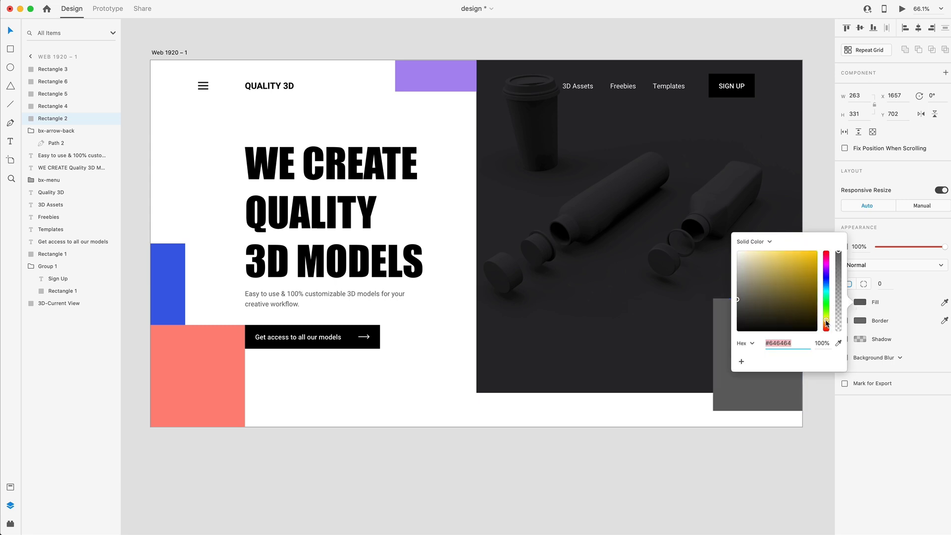
drag(783, 283, 799, 251)
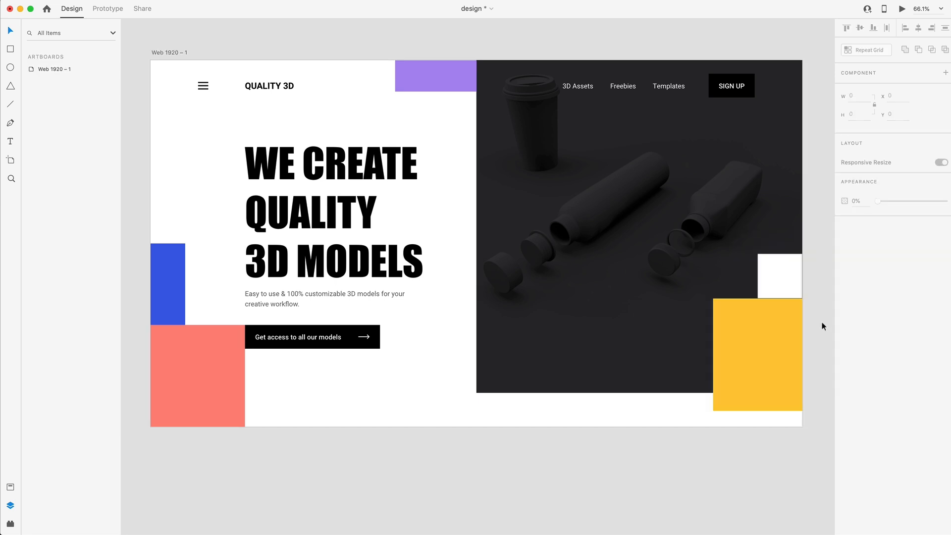
Remove the border of the white square above the yellow block and fill it with green (#31C960), starting from the sampled blue.
click(788, 285)
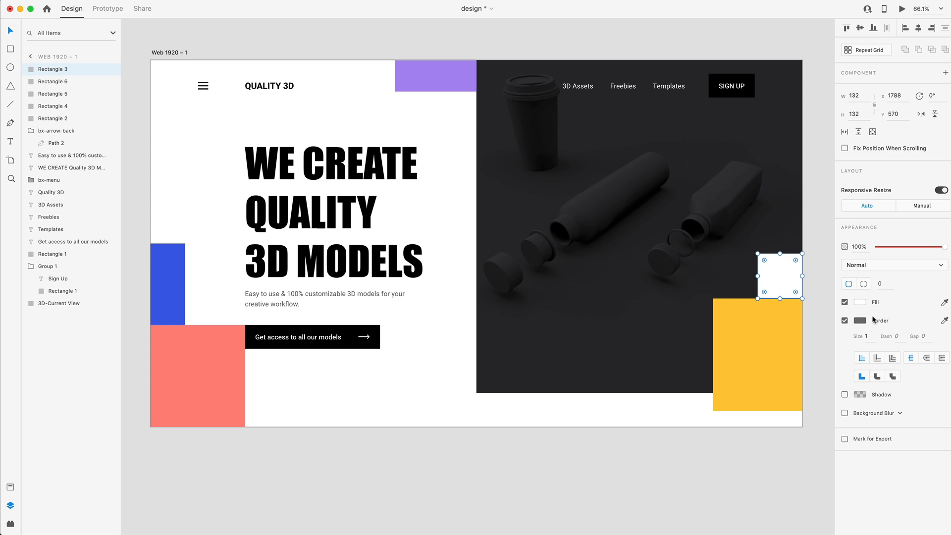
click(844, 320)
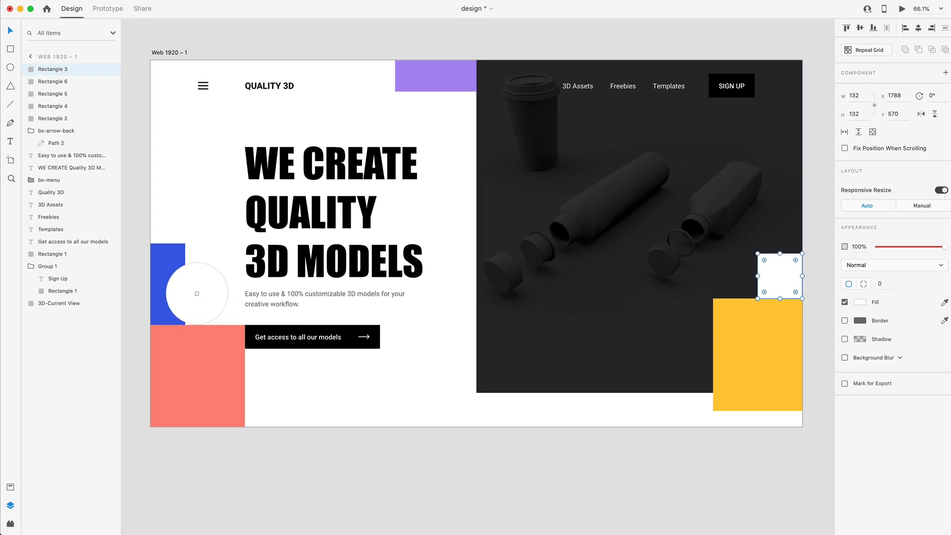
click(173, 290)
click(859, 303)
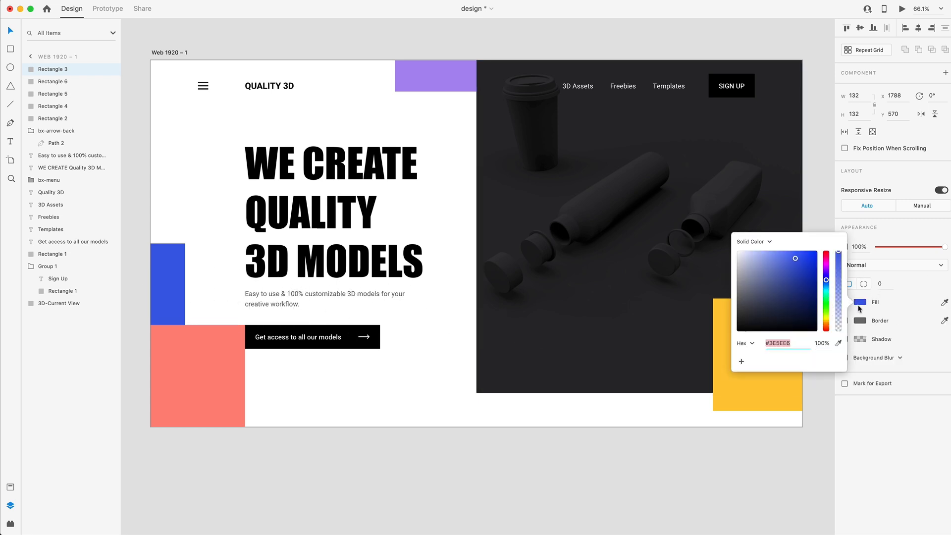
drag(826, 291, 824, 300)
scroll(590, 287, down, 3)
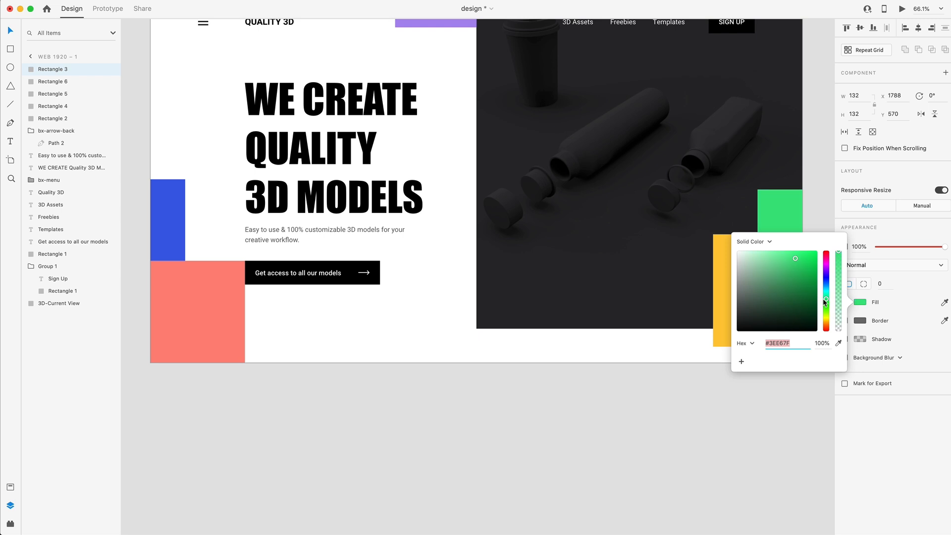
drag(796, 259, 797, 268)
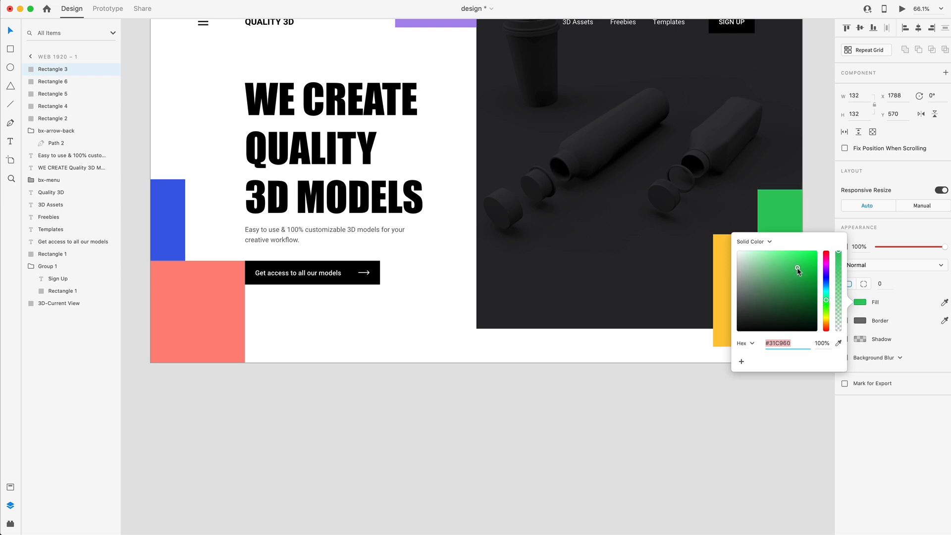
click(828, 206)
Select all five colored blocks together and make sure their borders are turned off.
click(786, 211)
shift+click(741, 289)
shift+click(221, 291)
shift+click(180, 244)
scroll(436, 138, up, 3)
shift+click(441, 103)
click(845, 321)
click(844, 320)
click(793, 487)
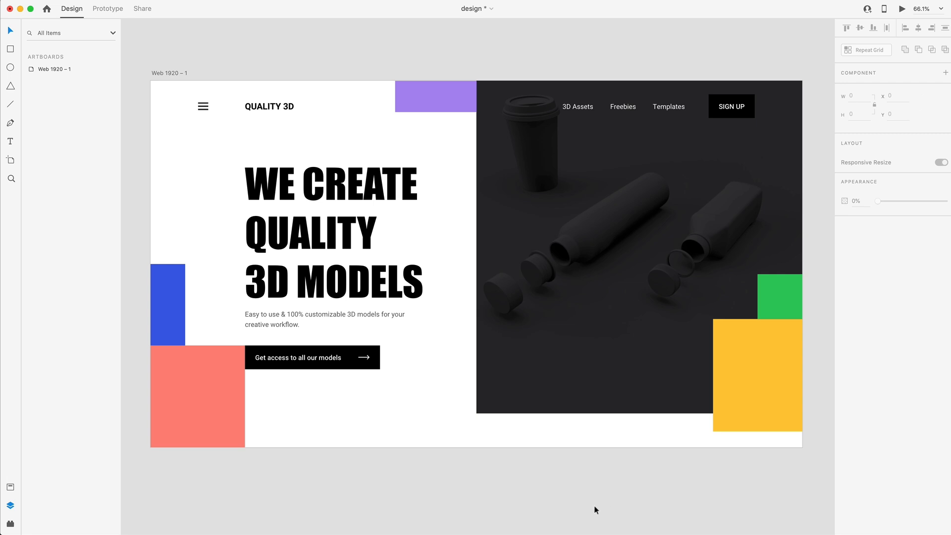
Open the desktop preview of the landing page to check the finished design.
scroll(589, 507, down, 2)
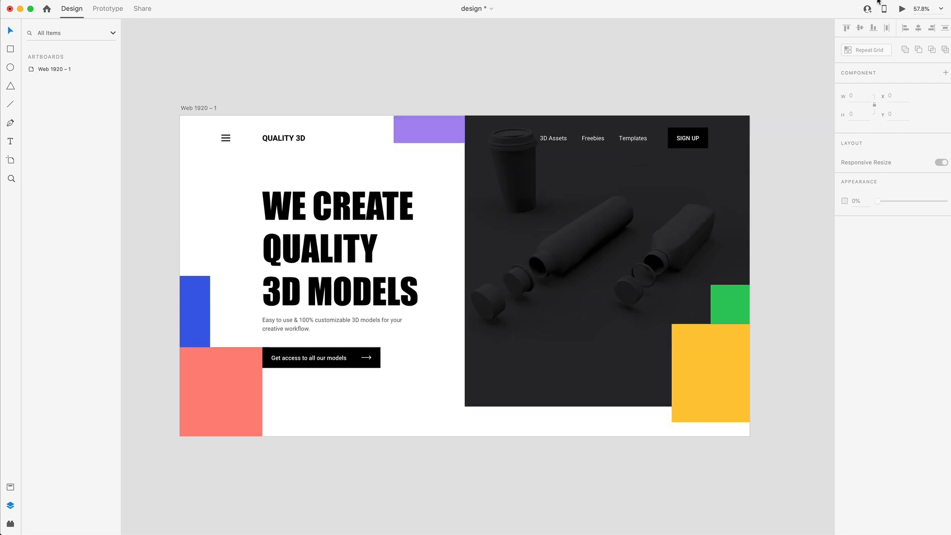
click(902, 8)
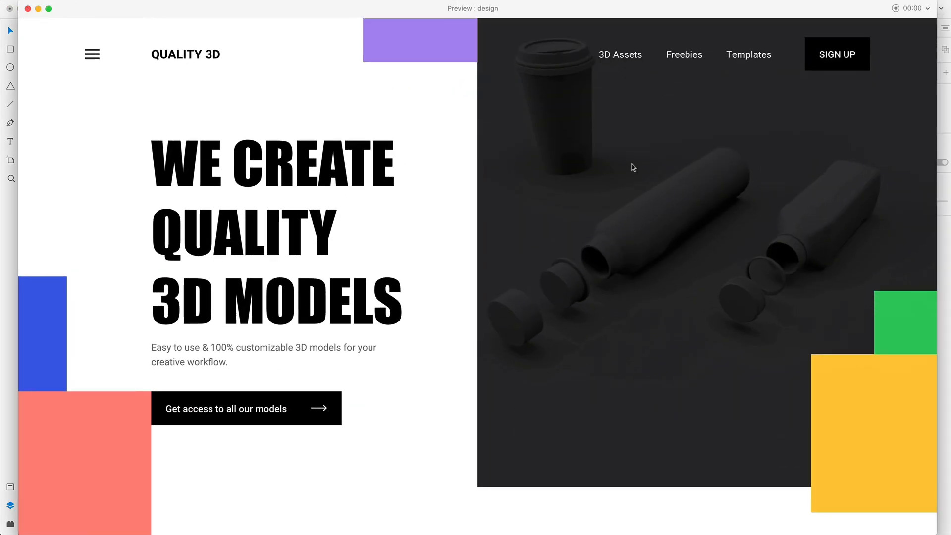